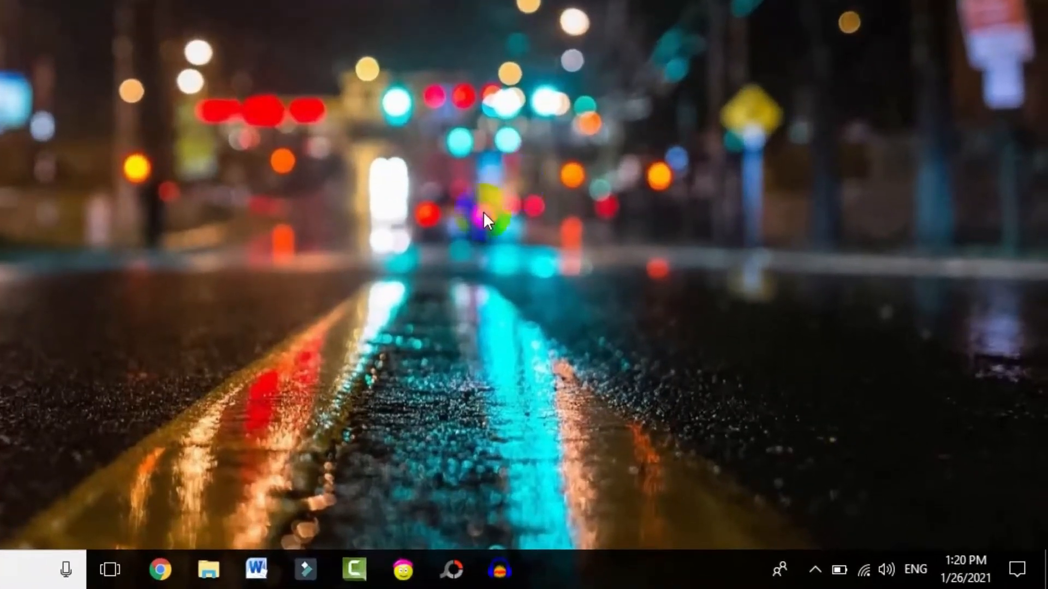
# Open Microsoft Word and display the document view commands for the blank document
pyautogui.click(256, 571)
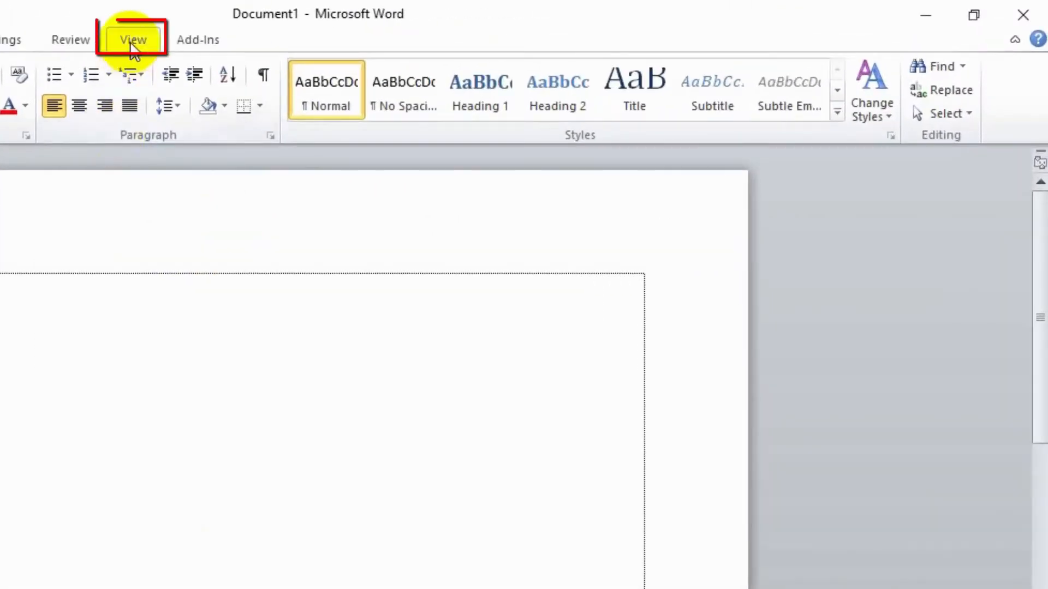
pyautogui.click(132, 42)
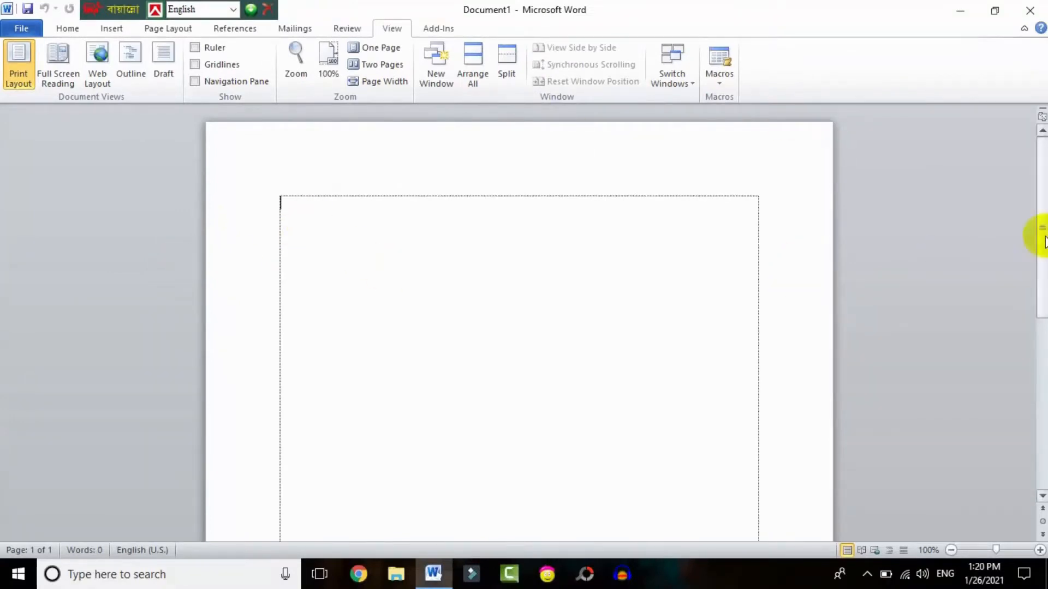
pyautogui.moveTo(1044, 237)
pyautogui.mouseDown()
pyautogui.moveTo(1044, 406)
pyautogui.moveTo(1043, 234)
pyautogui.mouseUp()
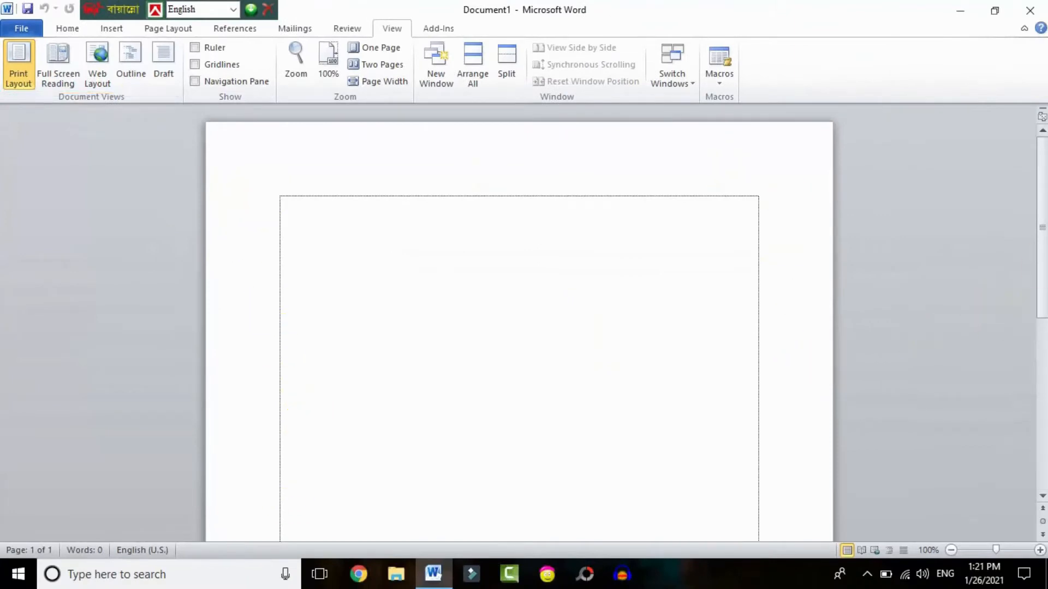
pyautogui.moveTo(1044, 273); pyautogui.dragTo(1045, 234)
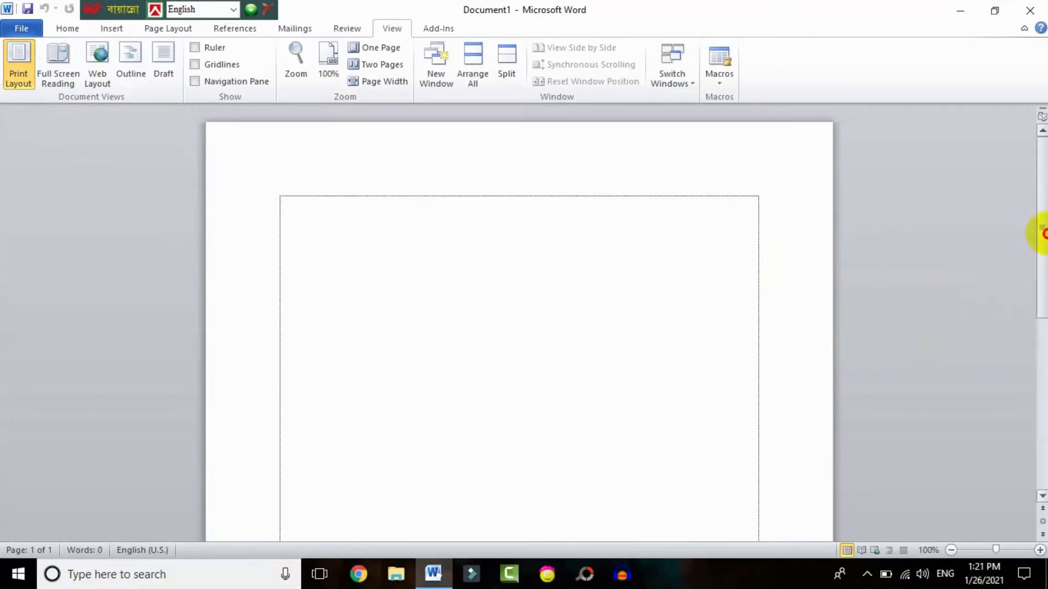
# Show the document in Full Screen Reading view, close that view, and switch to Web Layout
pyautogui.click(64, 85)
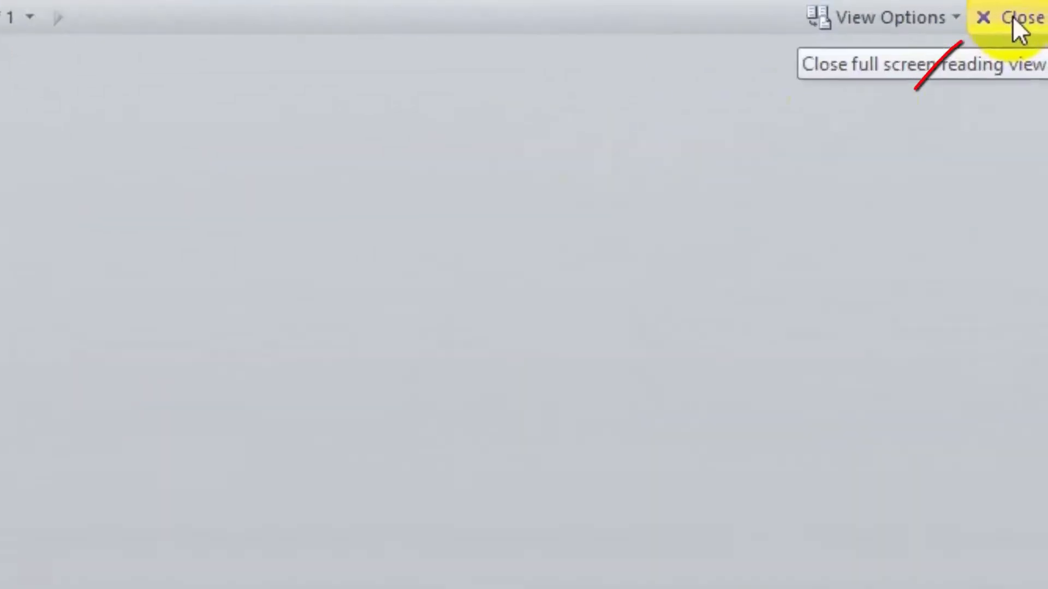
pyautogui.click(1010, 21)
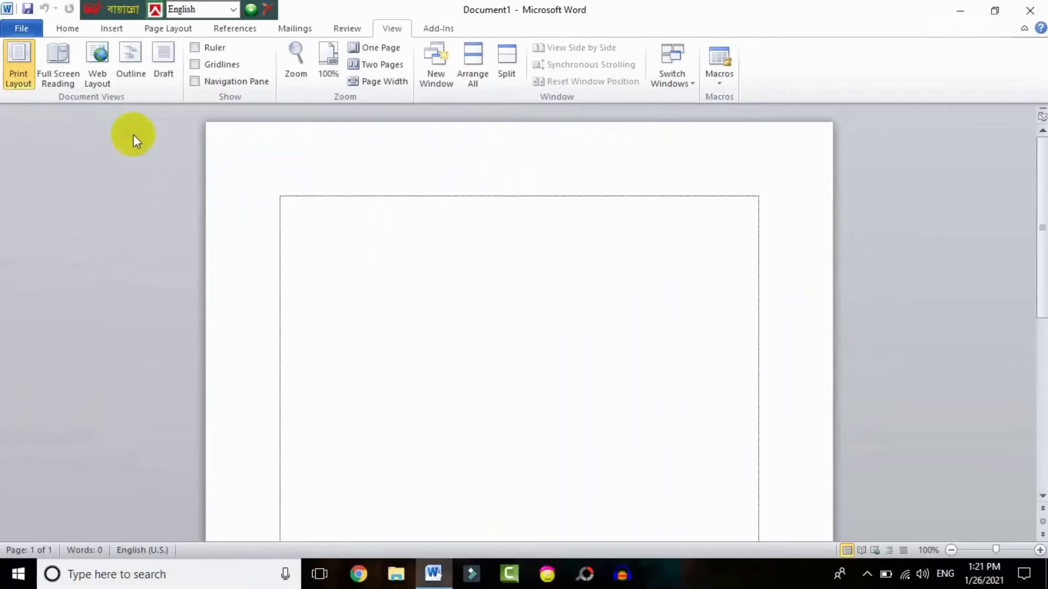
pyautogui.click(100, 83)
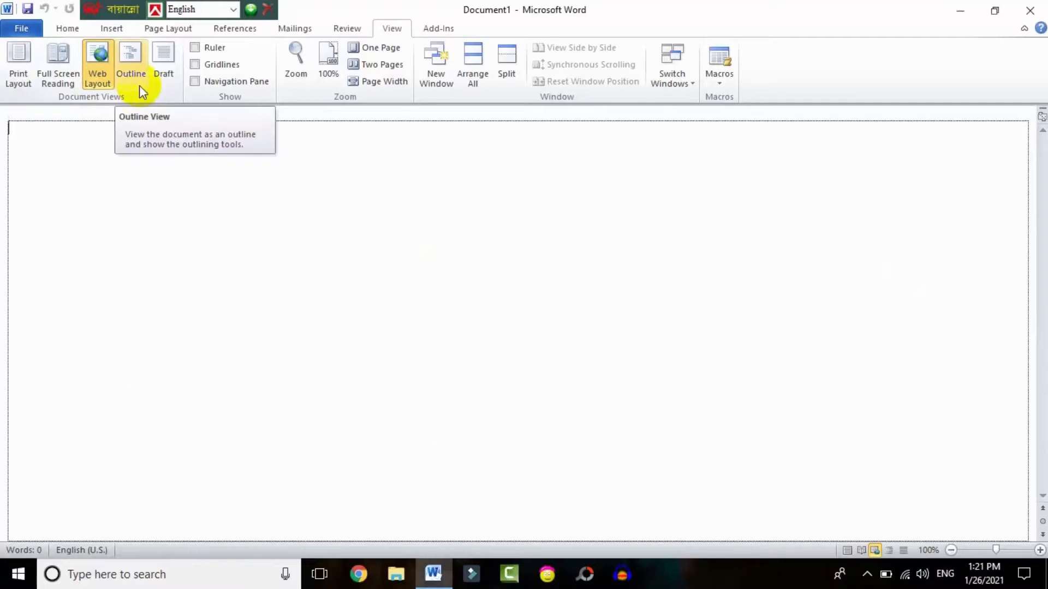
pyautogui.click(67, 29)
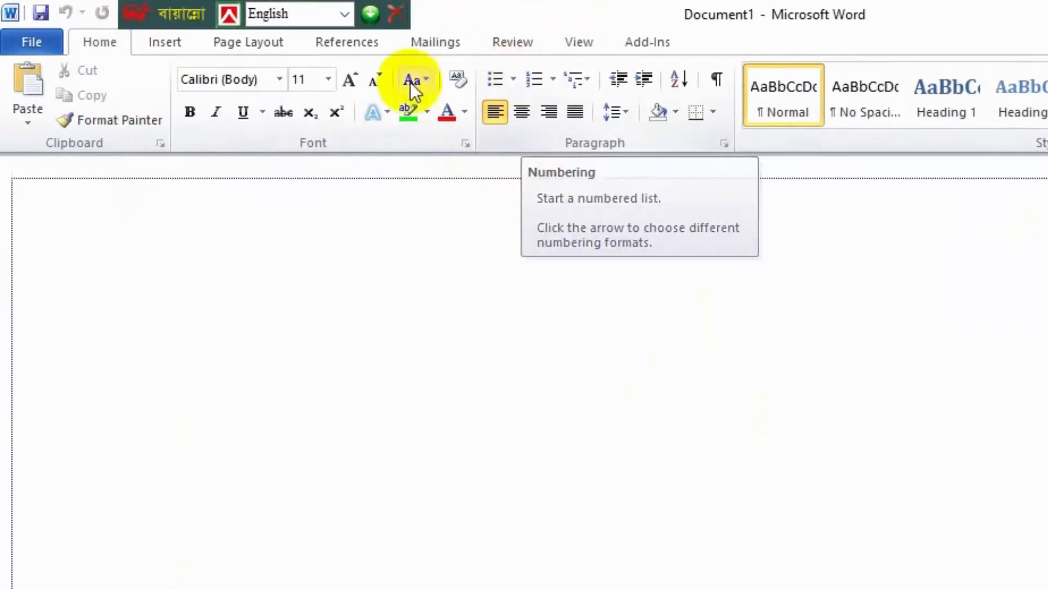
pyautogui.click(579, 42)
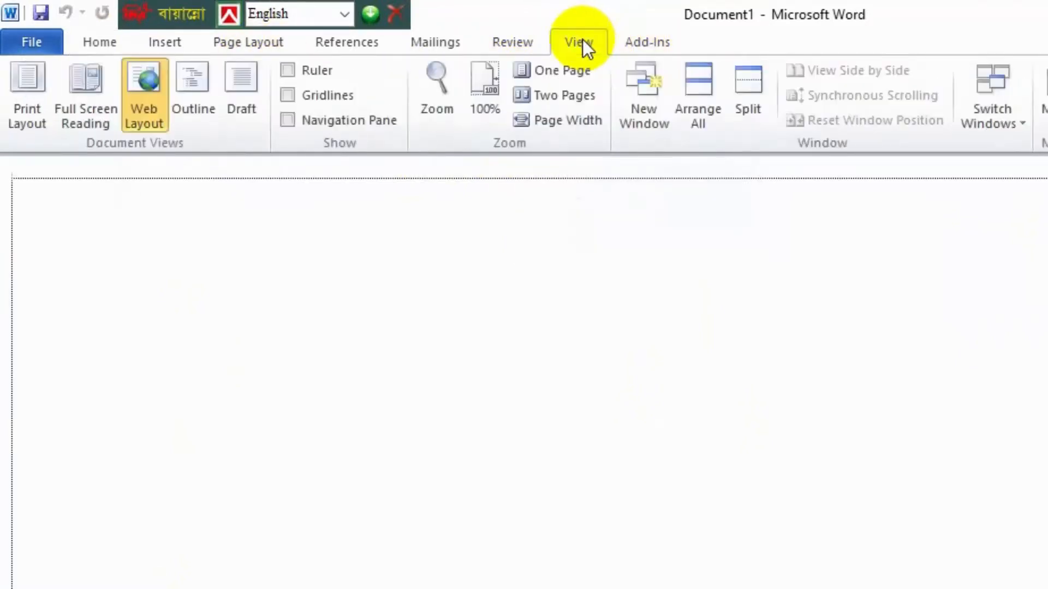
# Add ten empty Level 1 lines to the document in Outline view and close that view
pyautogui.click(204, 108)
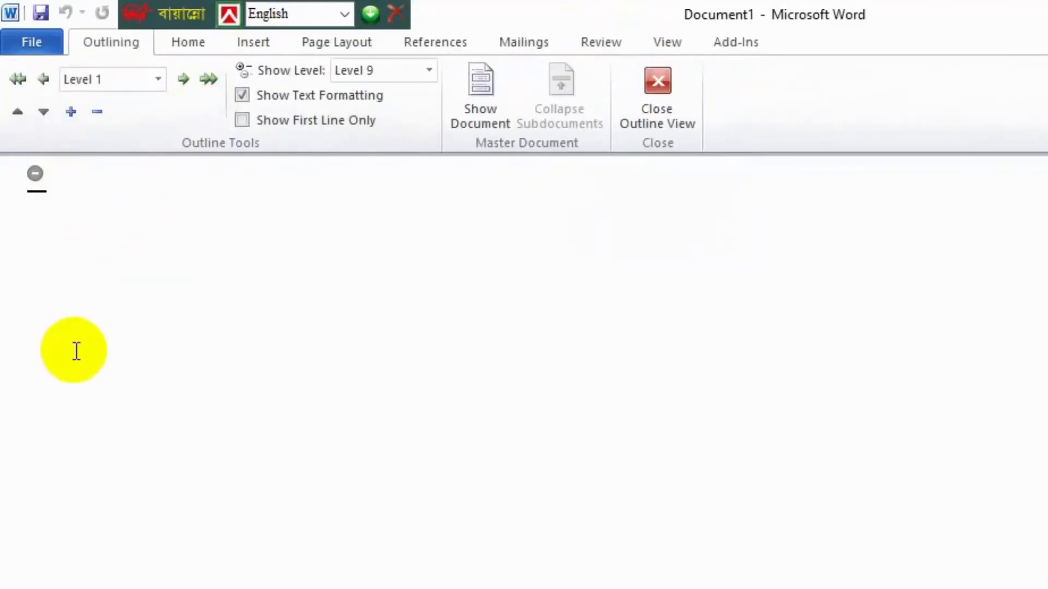
pyautogui.press('Return')
pyautogui.press('Return')
pyautogui.press('Return')
pyautogui.press('Return')
pyautogui.press('Return')
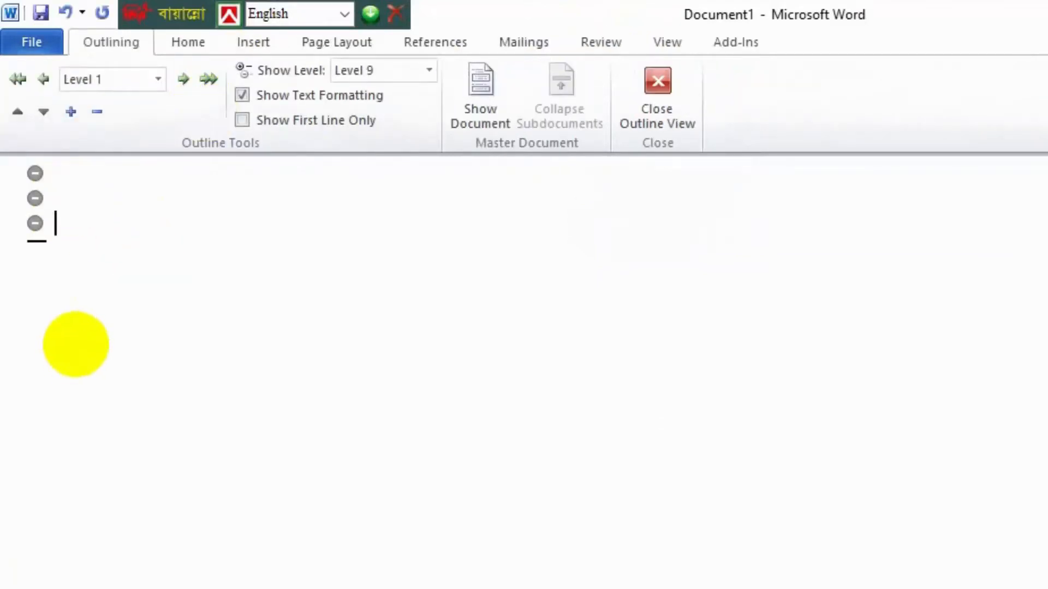
pyautogui.press('Return')
pyautogui.press('Return')
pyautogui.press('Return')
pyautogui.press('Return')
pyautogui.press('Return')
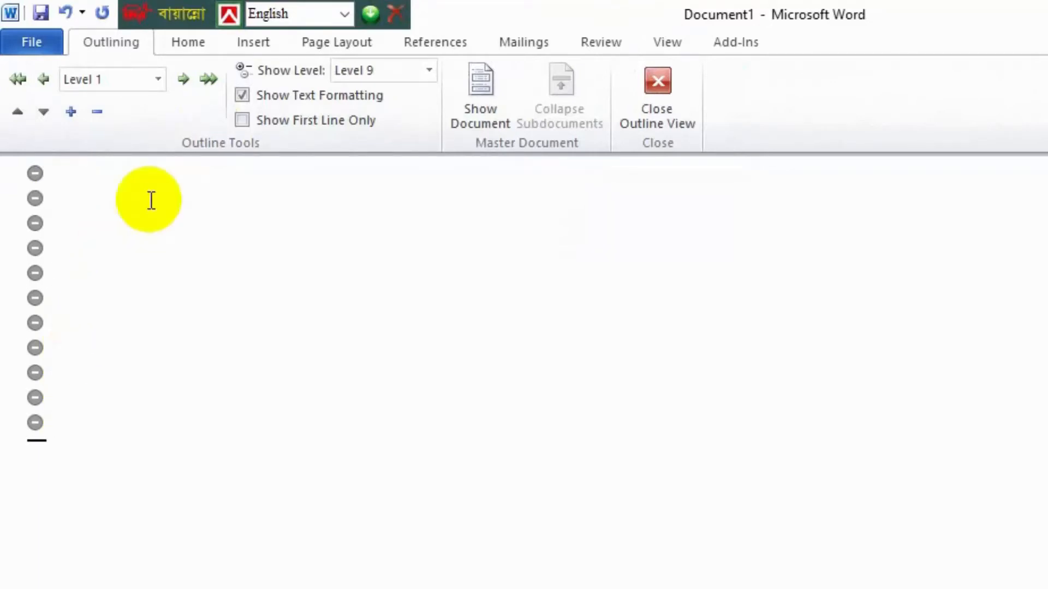
pyautogui.click(659, 112)
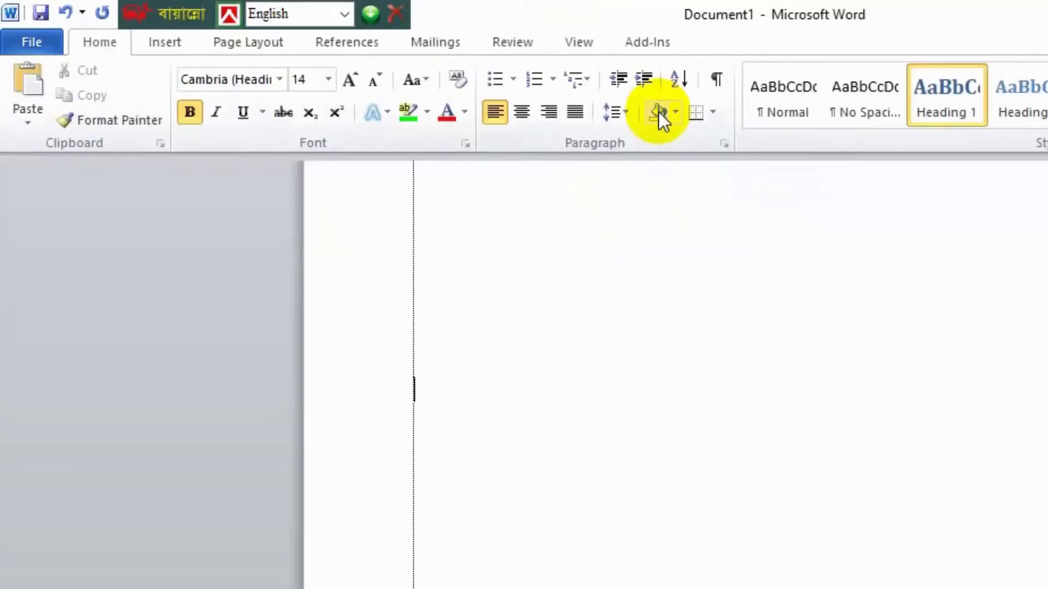
# Show the document in Draft view and switch it back to Print Layout to look over the page
pyautogui.click(584, 40)
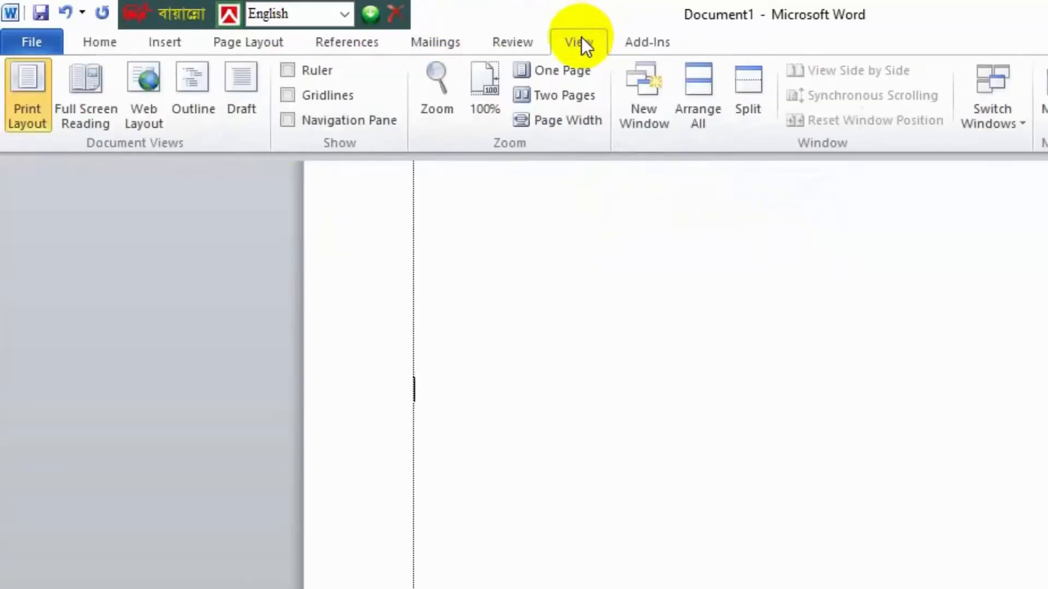
pyautogui.click(250, 109)
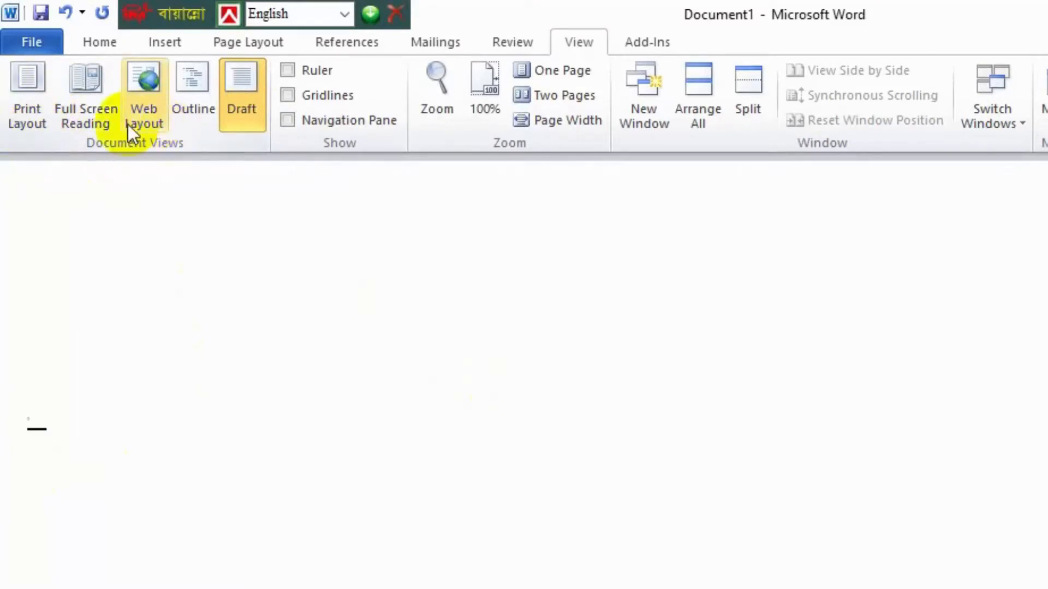
pyautogui.click(32, 114)
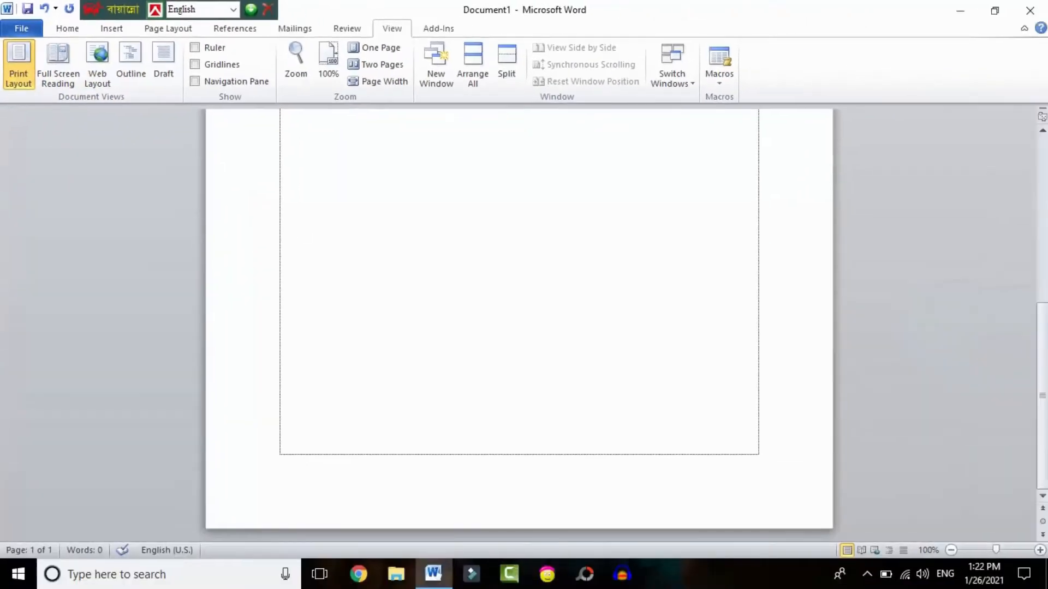
pyautogui.moveTo(1044, 345); pyautogui.dragTo(1040, 156)
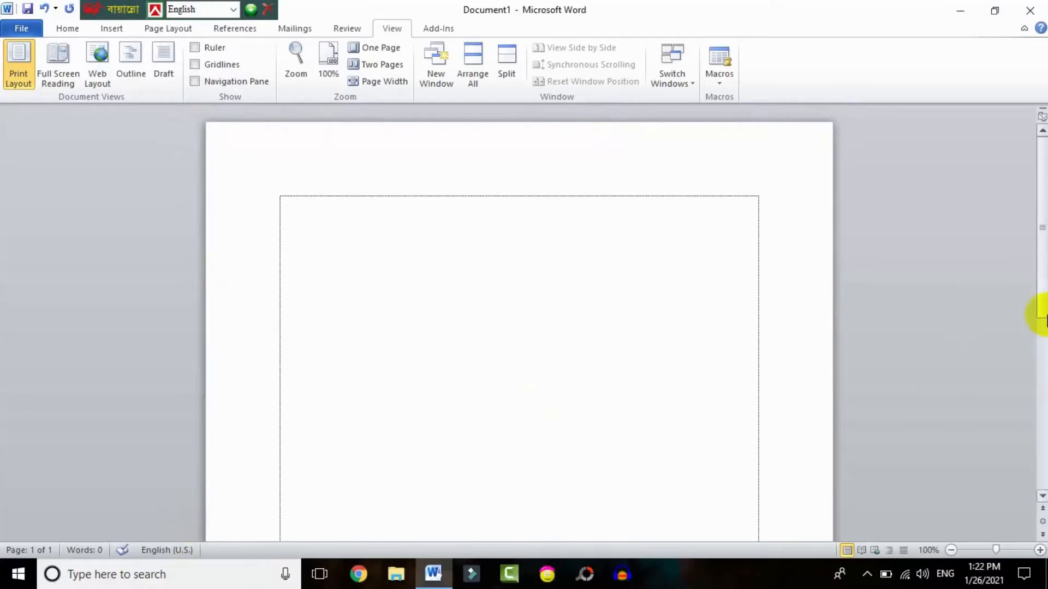
pyautogui.moveTo(1041, 310); pyautogui.dragTo(1041, 477)
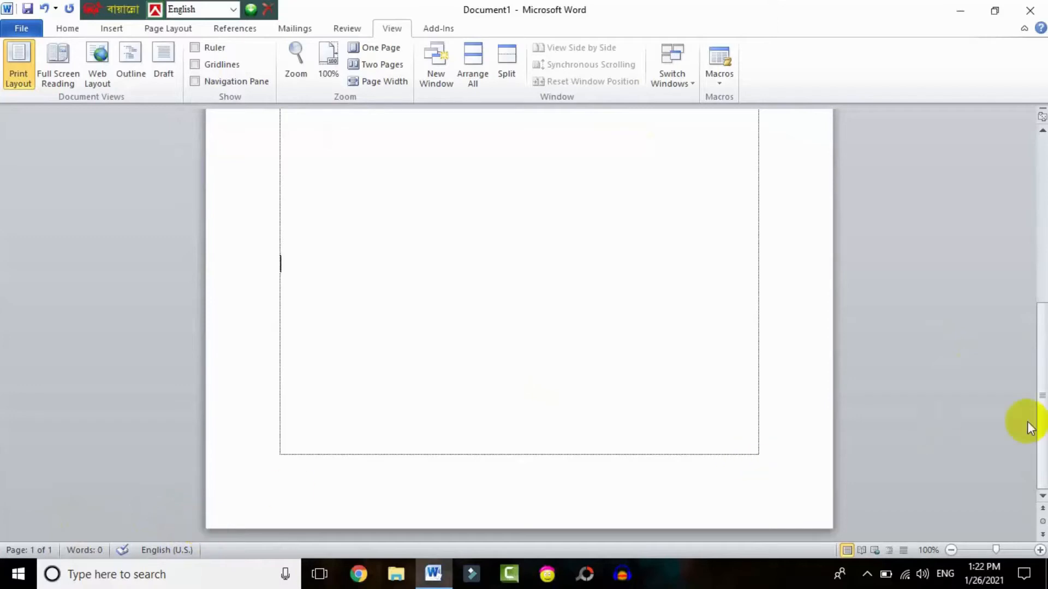
pyautogui.moveTo(1043, 457); pyautogui.dragTo(1037, 213)
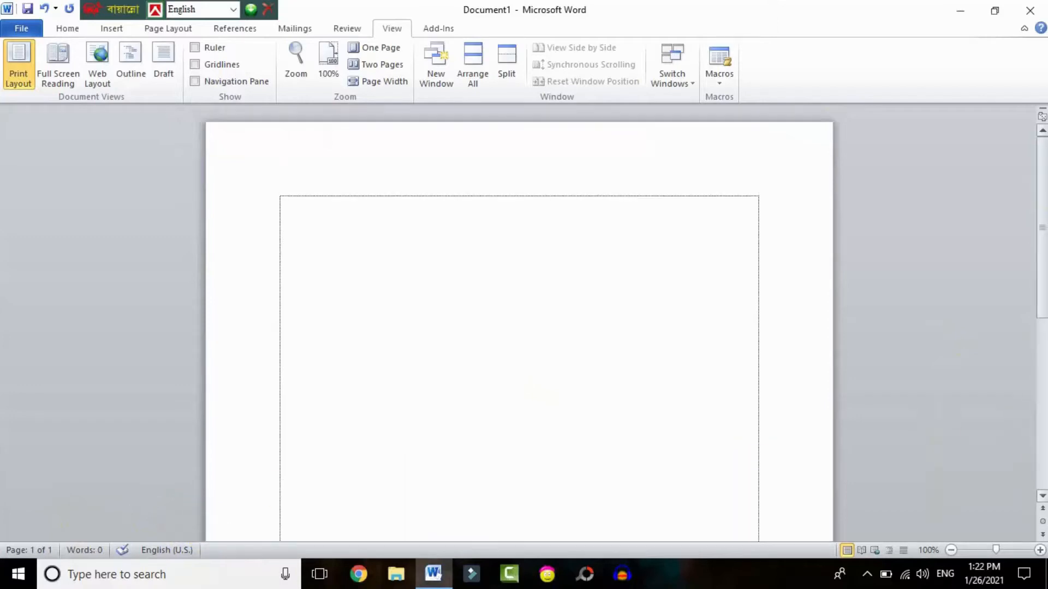
# Turn the ruler on and off, and do the same with the page gridlines
pyautogui.click(197, 48)
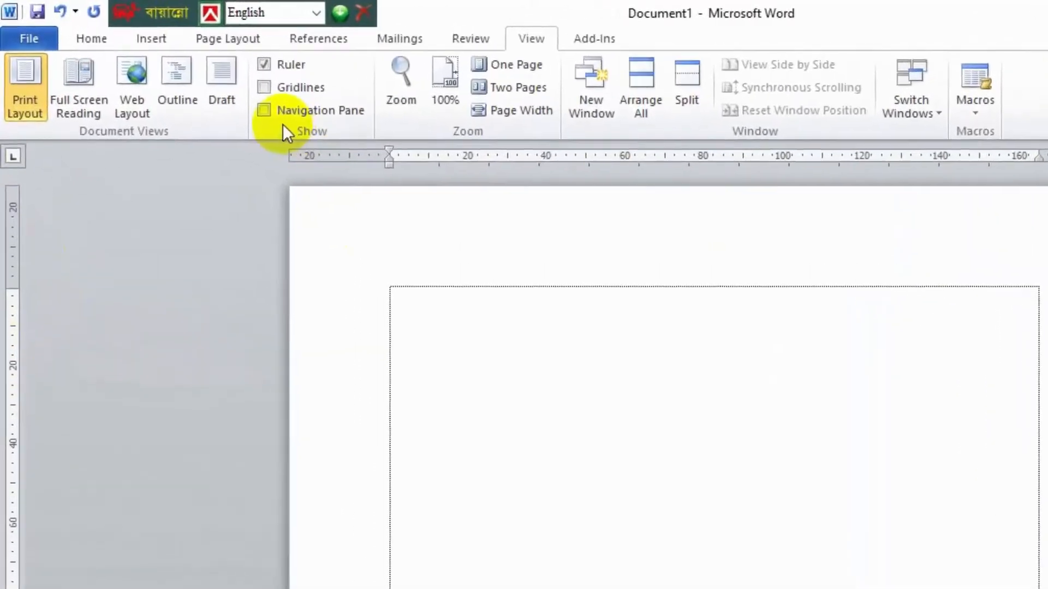
pyautogui.click(263, 65)
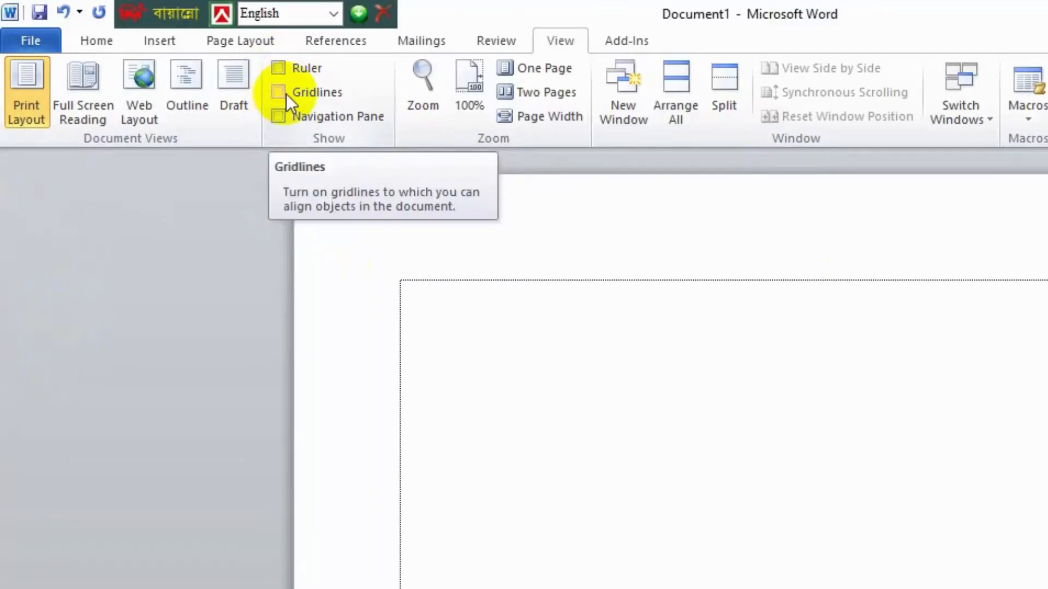
pyautogui.click(301, 96)
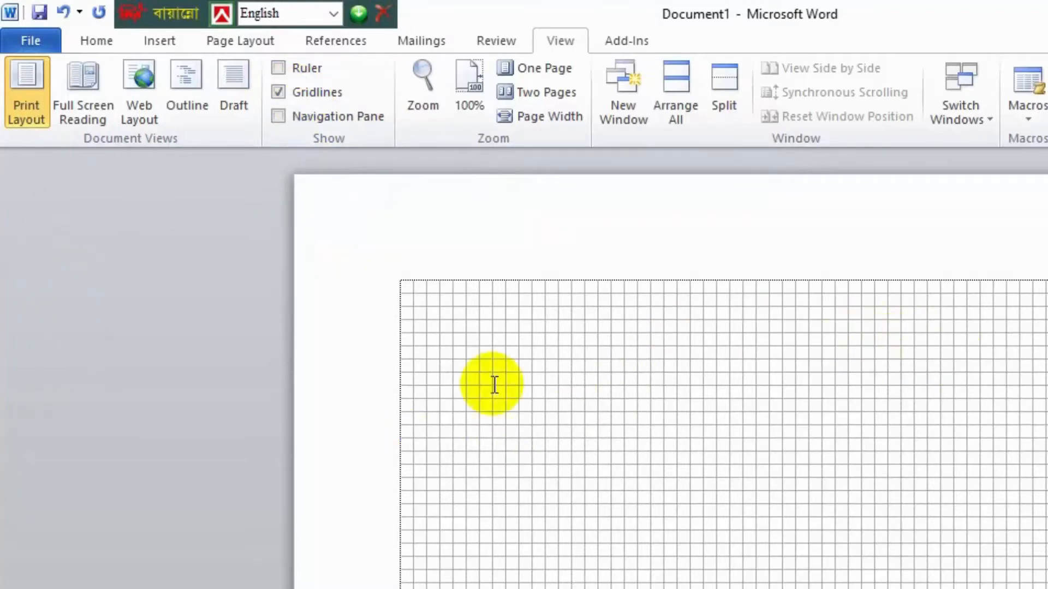
pyautogui.click(275, 94)
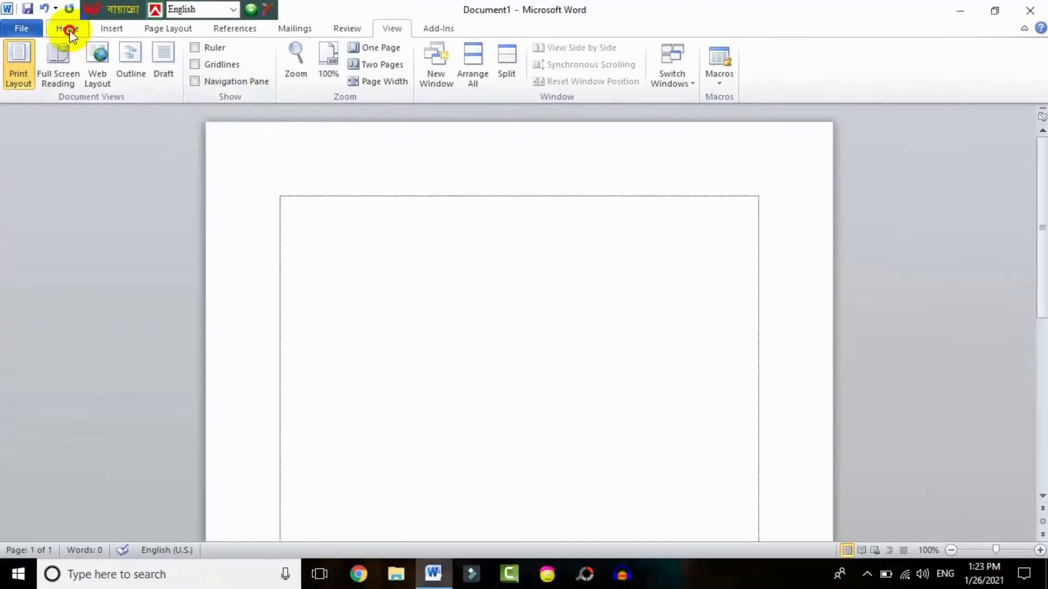
# Open the Navigation pane through the Find command and close it again
pyautogui.click(68, 29)
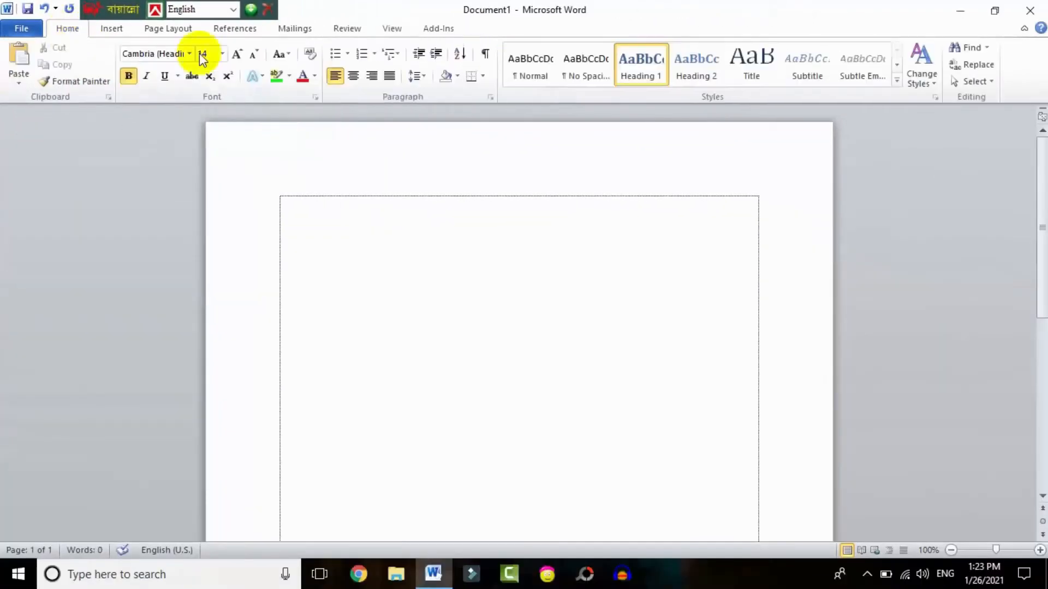
pyautogui.click(981, 51)
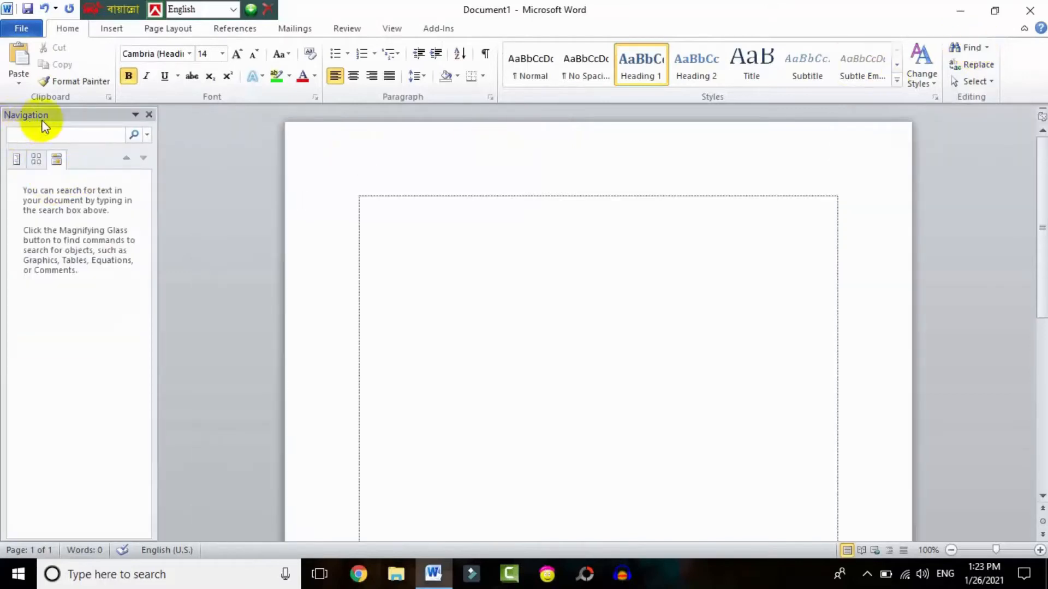
pyautogui.click(151, 116)
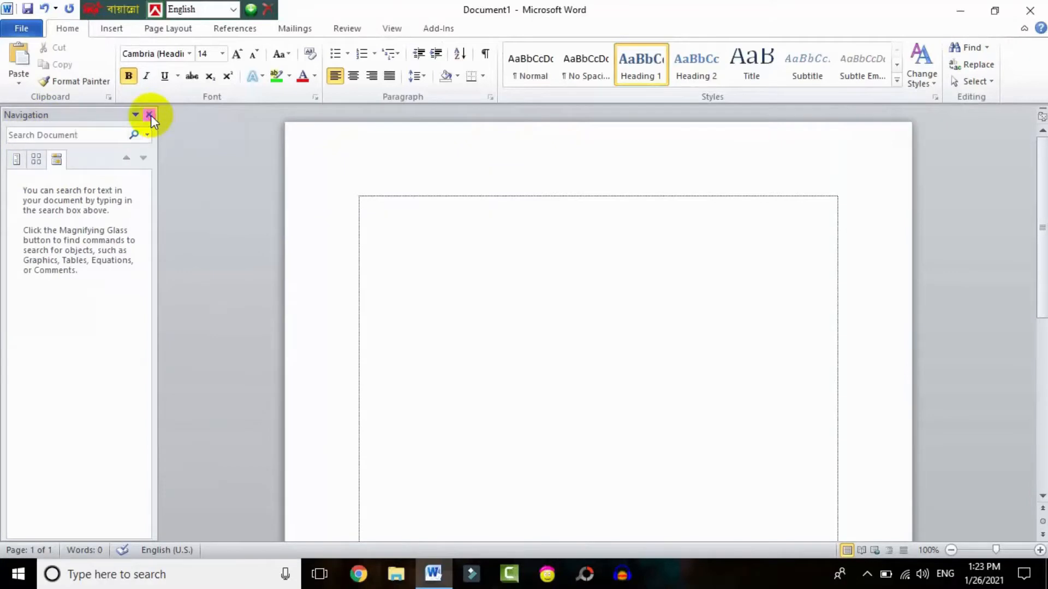
# Show the Navigation pane through the view options and write Bangladesh in the document
pyautogui.click(388, 29)
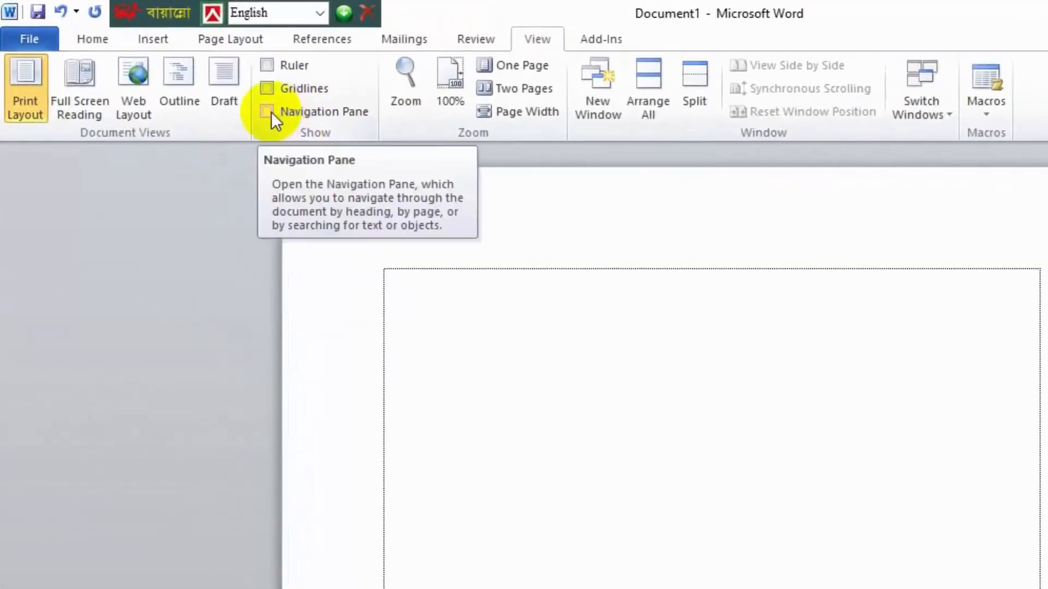
pyautogui.click(269, 112)
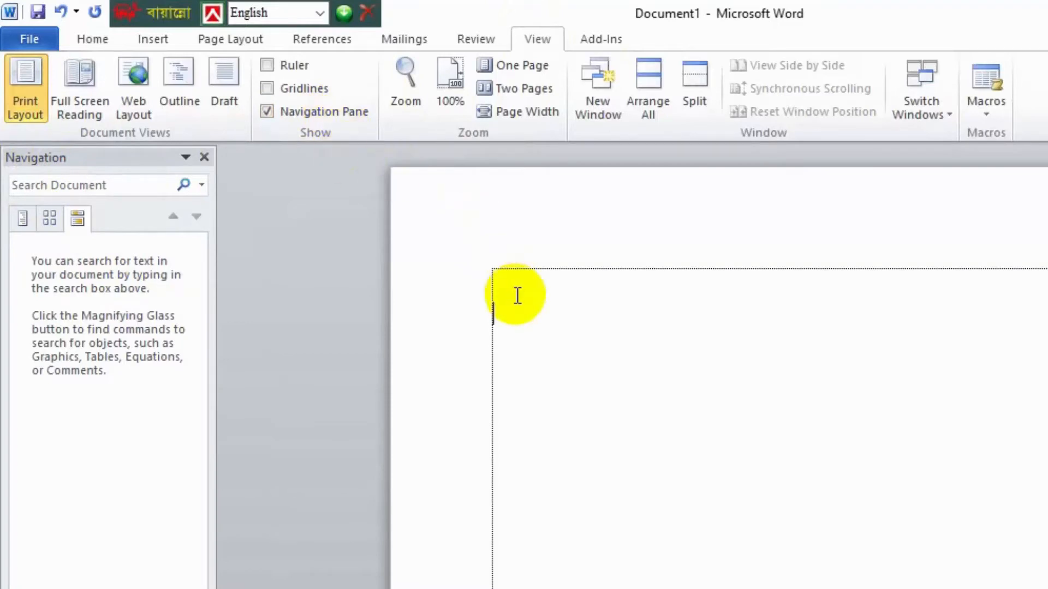
pyautogui.write('Bangladesh')
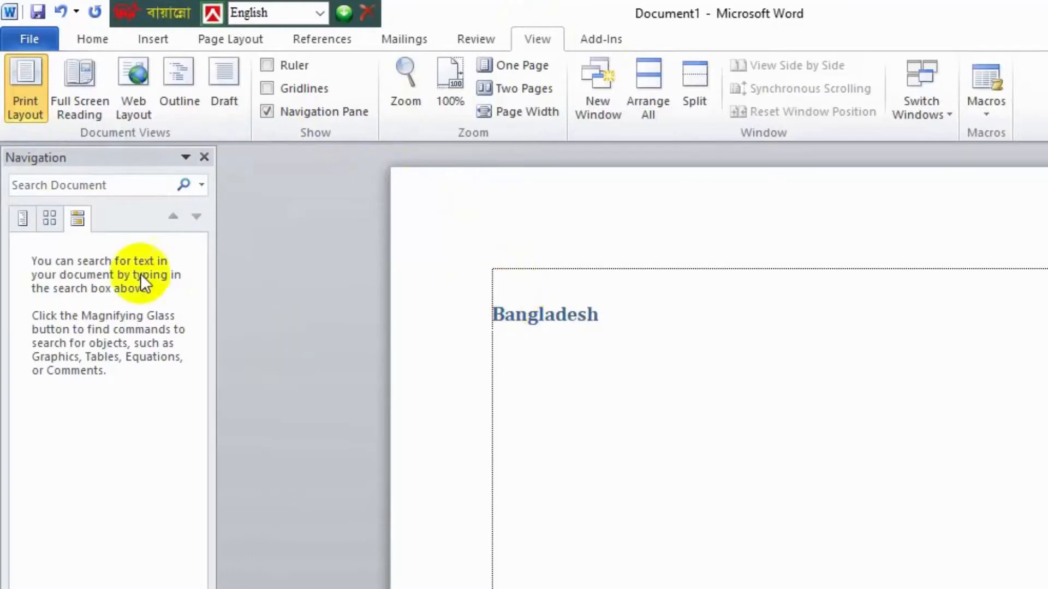
# Search the document for the letter b and for the letter a, and close the Navigation pane
pyautogui.click(52, 189)
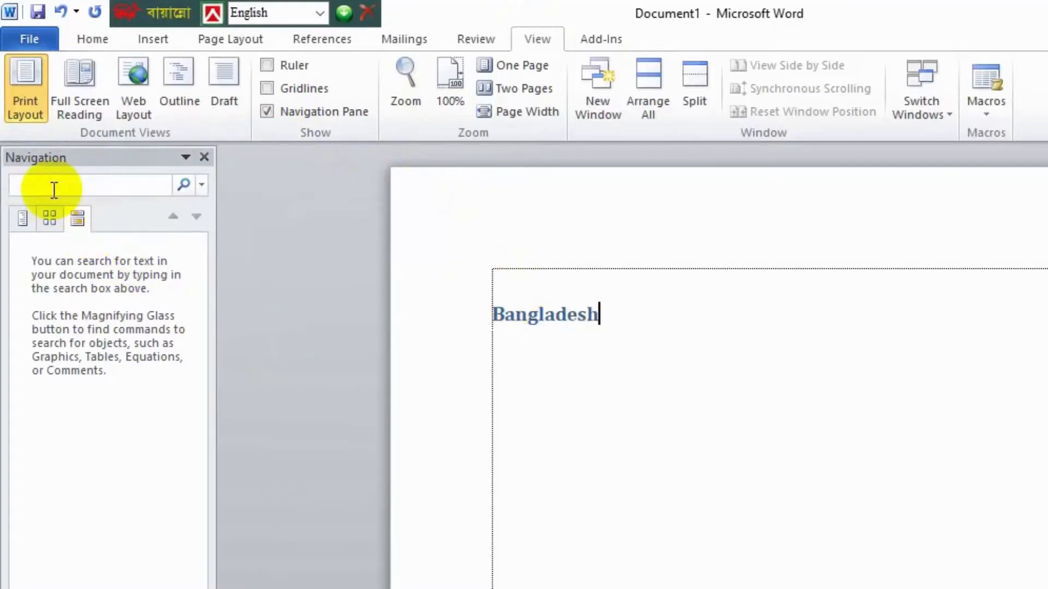
pyautogui.write('b')
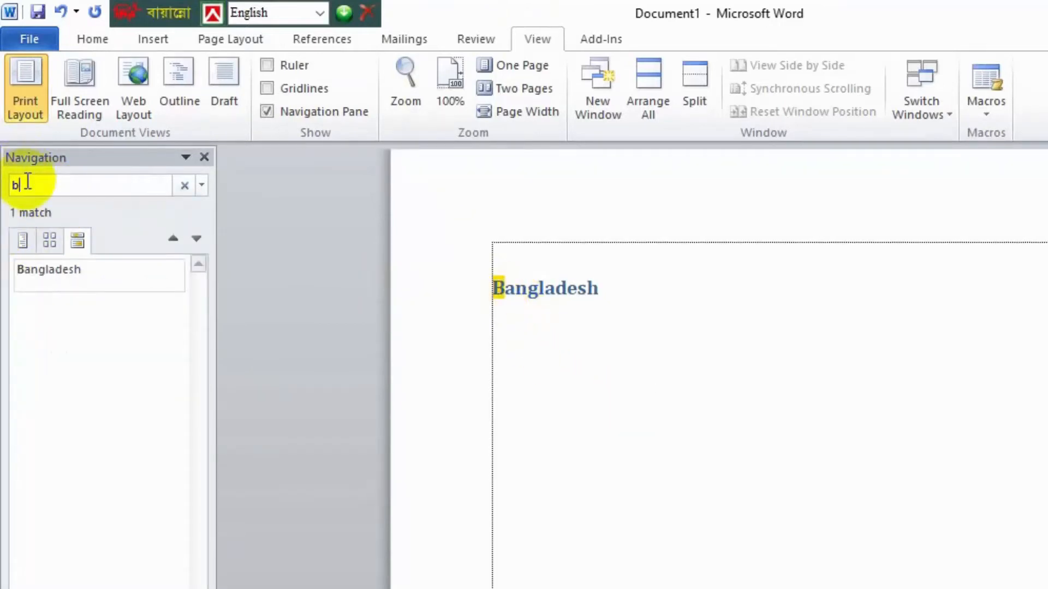
pyautogui.press('BackSpace')
pyautogui.write('a')
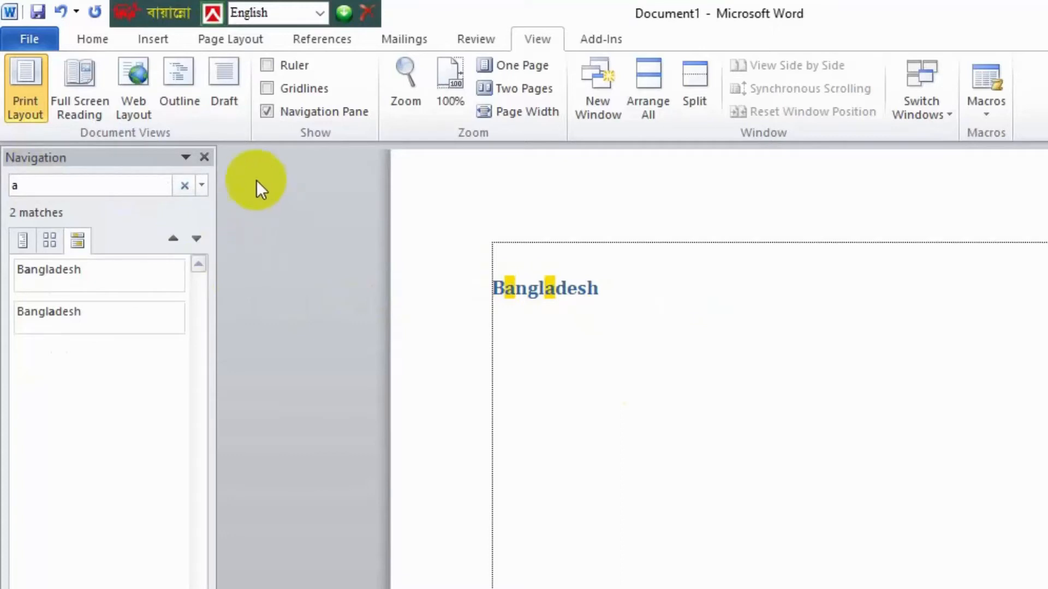
pyautogui.click(207, 157)
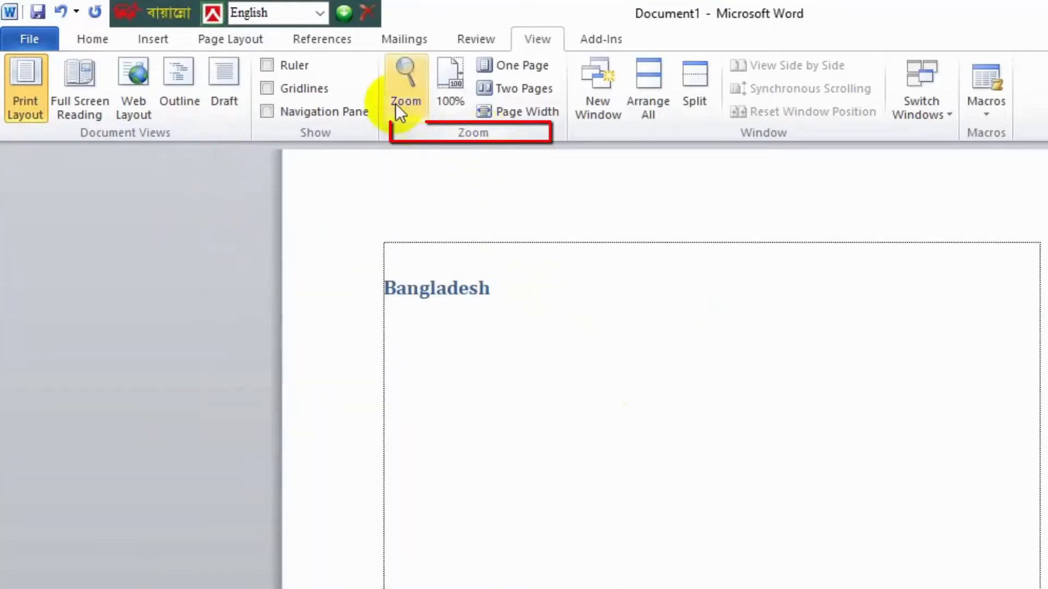
# Open the zoom settings and step the custom zoom percentage to 101%
pyautogui.click(411, 96)
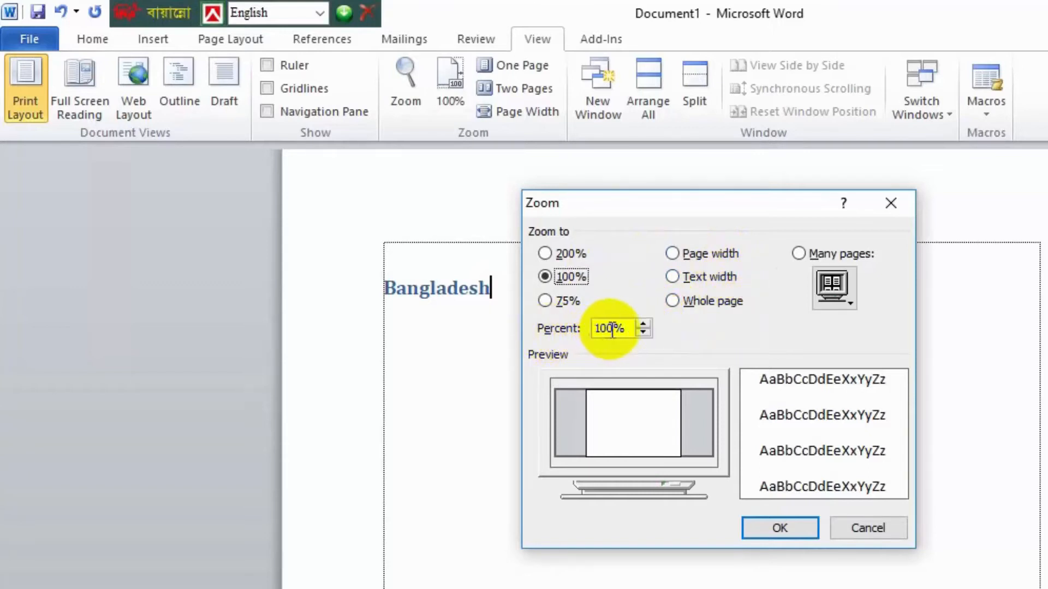
pyautogui.moveTo(614, 330); pyautogui.dragTo(585, 328)
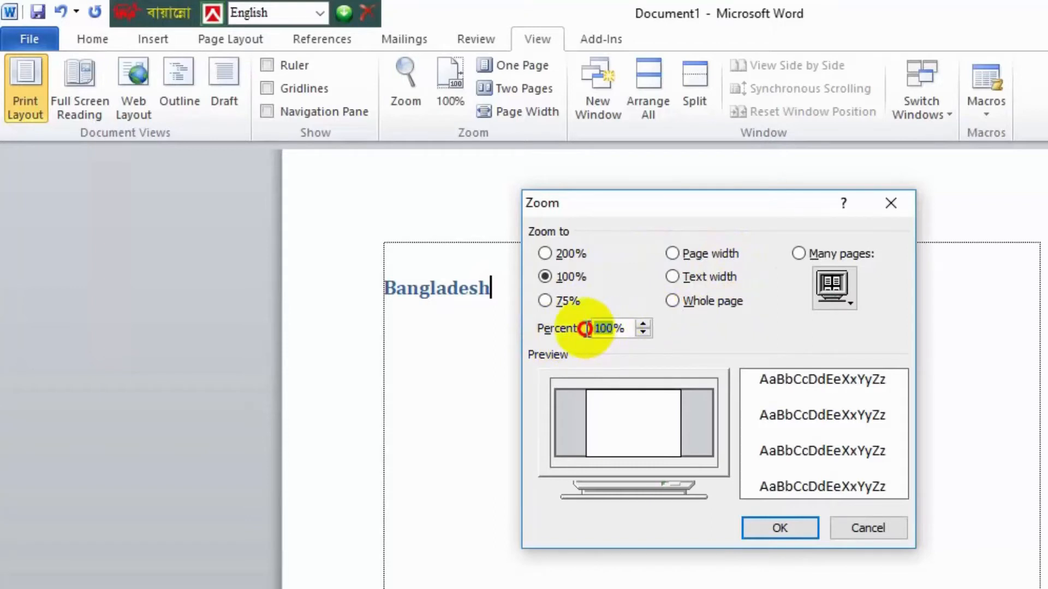
pyautogui.click(639, 332)
pyautogui.click(639, 332)
pyautogui.click(640, 326)
pyautogui.click(640, 326)
pyautogui.click(641, 327)
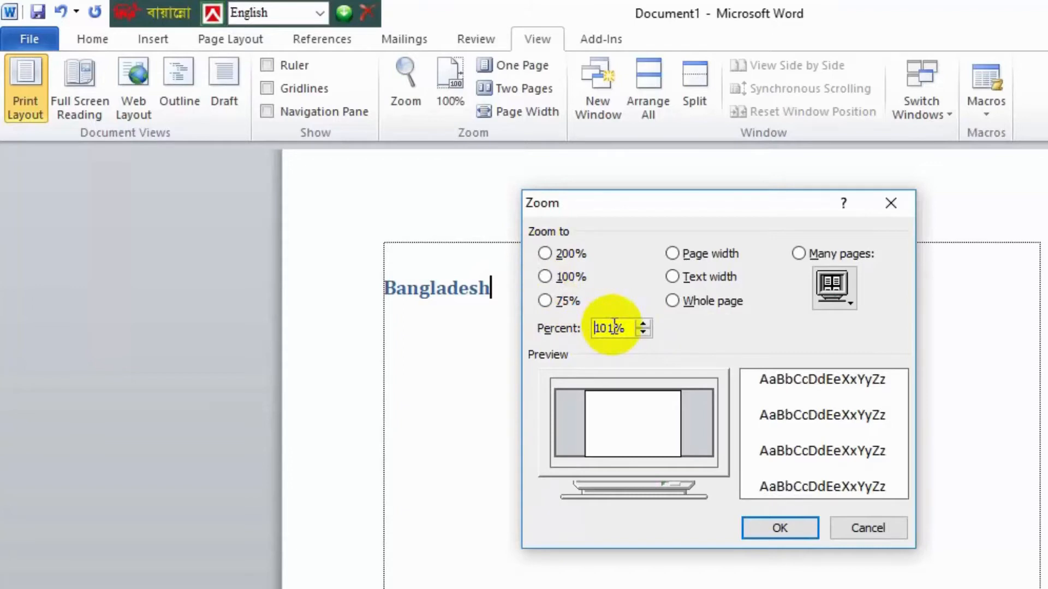
# Try to apply a custom zoom of 501% to the document
pyautogui.moveTo(615, 327); pyautogui.dragTo(557, 326)
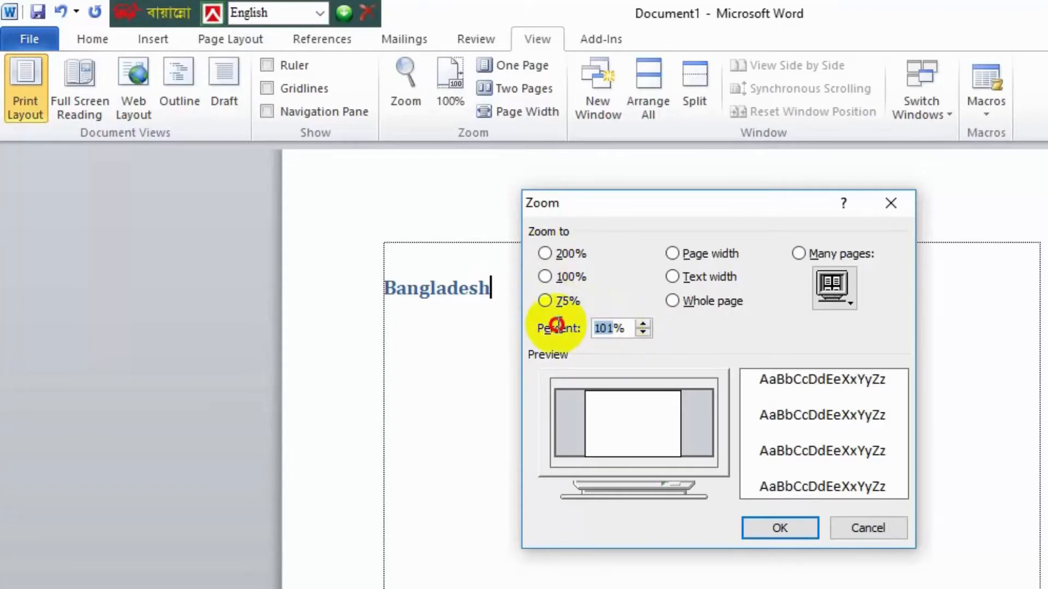
pyautogui.doubleClick(613, 330)
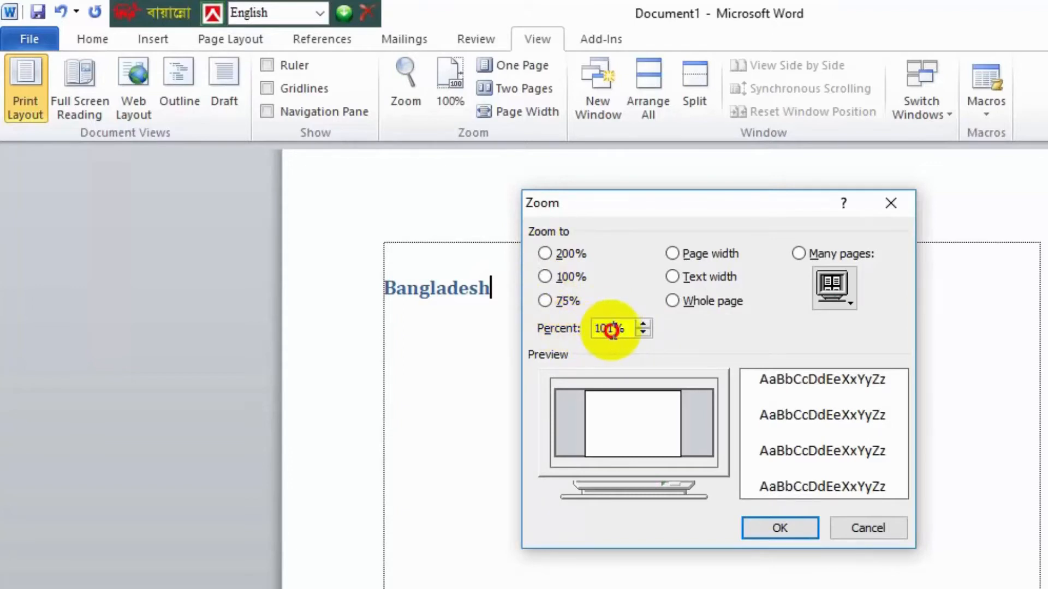
pyautogui.moveTo(613, 330); pyautogui.dragTo(592, 334)
pyautogui.write('50')
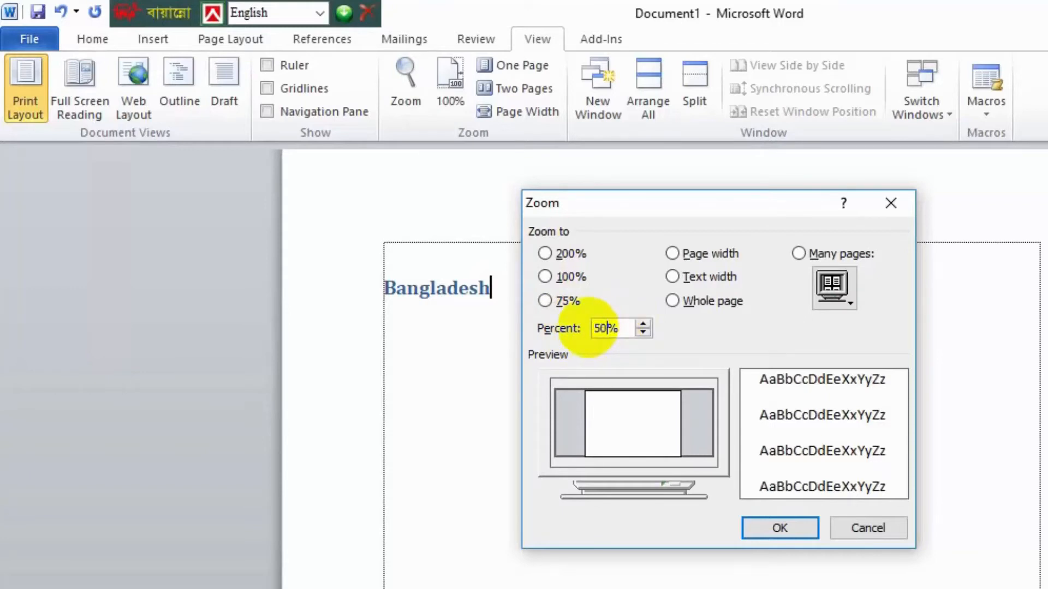
pyautogui.write('1')
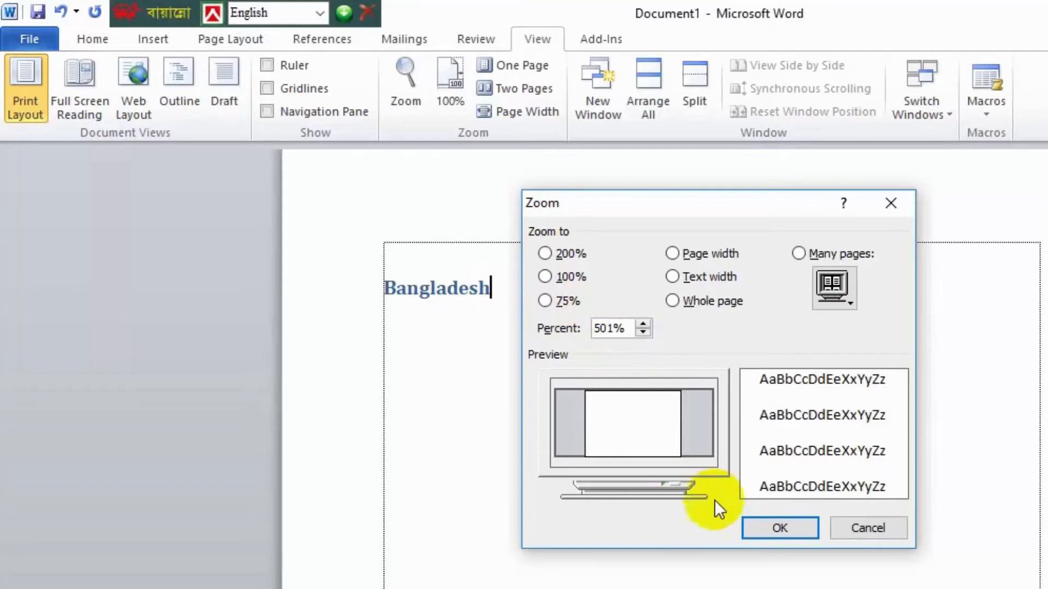
pyautogui.click(764, 526)
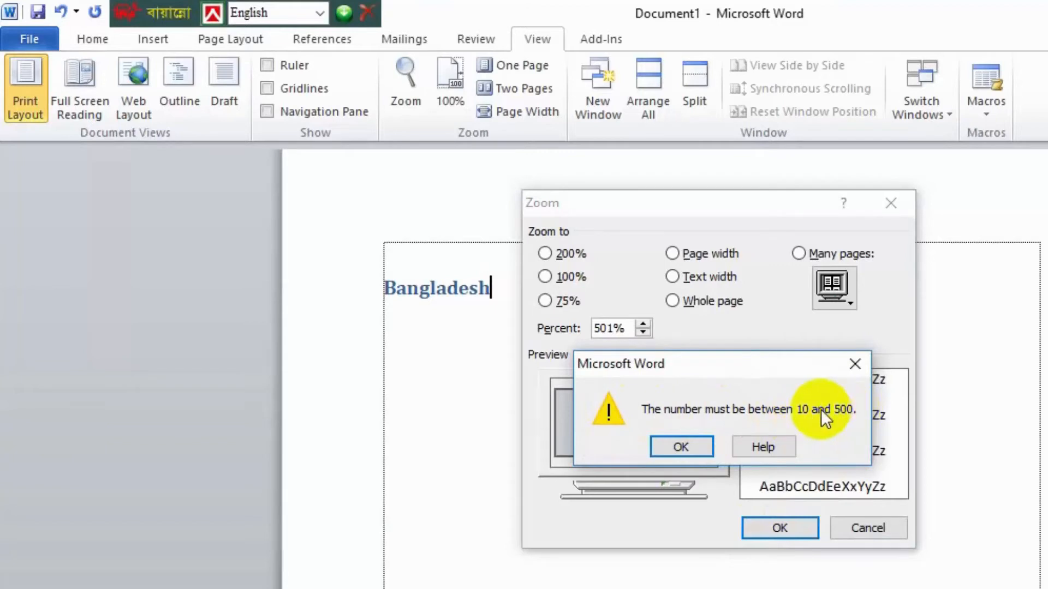
pyautogui.click(671, 444)
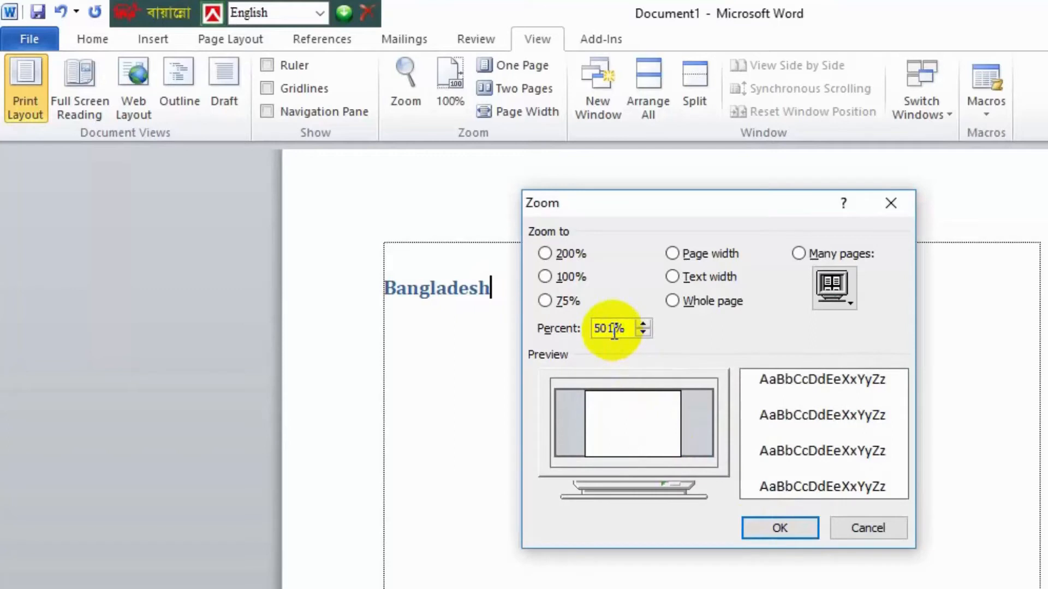
# Zoom the document to 500%, look at the enlarged Bangladesh heading, and restore the zoom to 100%
pyautogui.write('500')
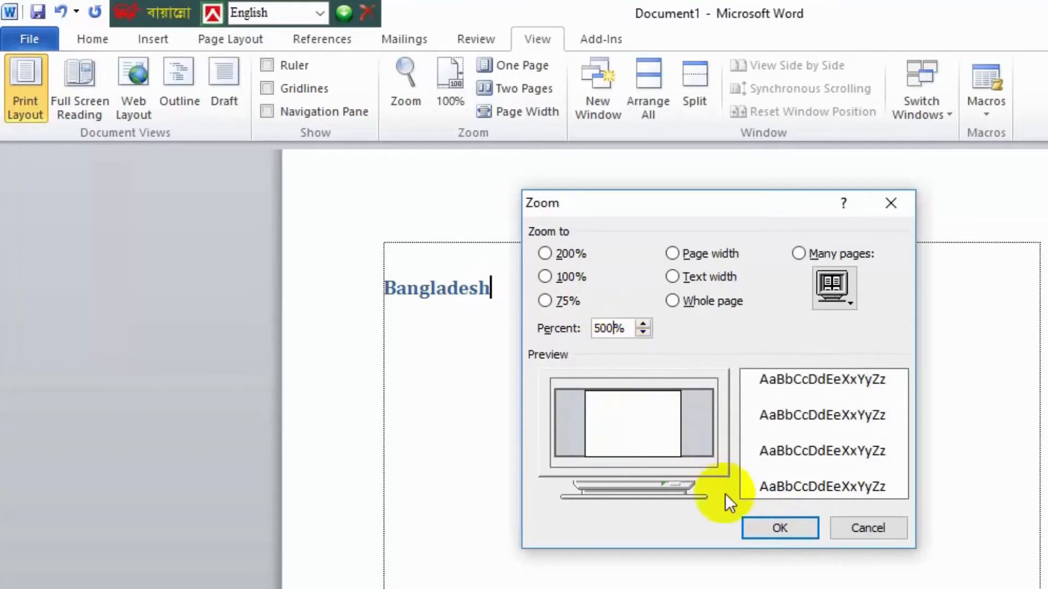
pyautogui.click(780, 528)
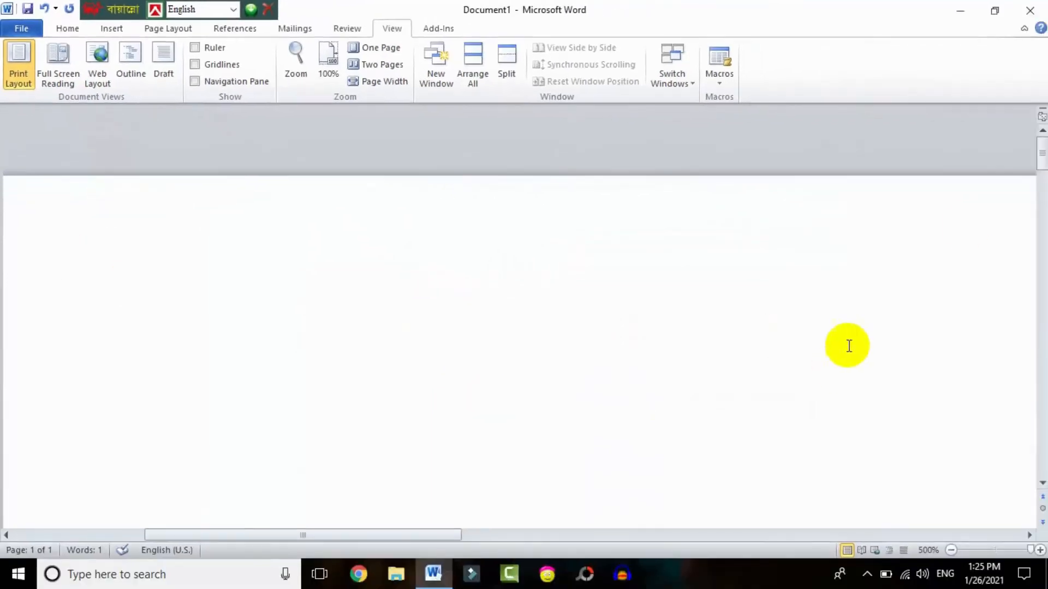
pyautogui.moveTo(1039, 159); pyautogui.dragTo(1045, 183)
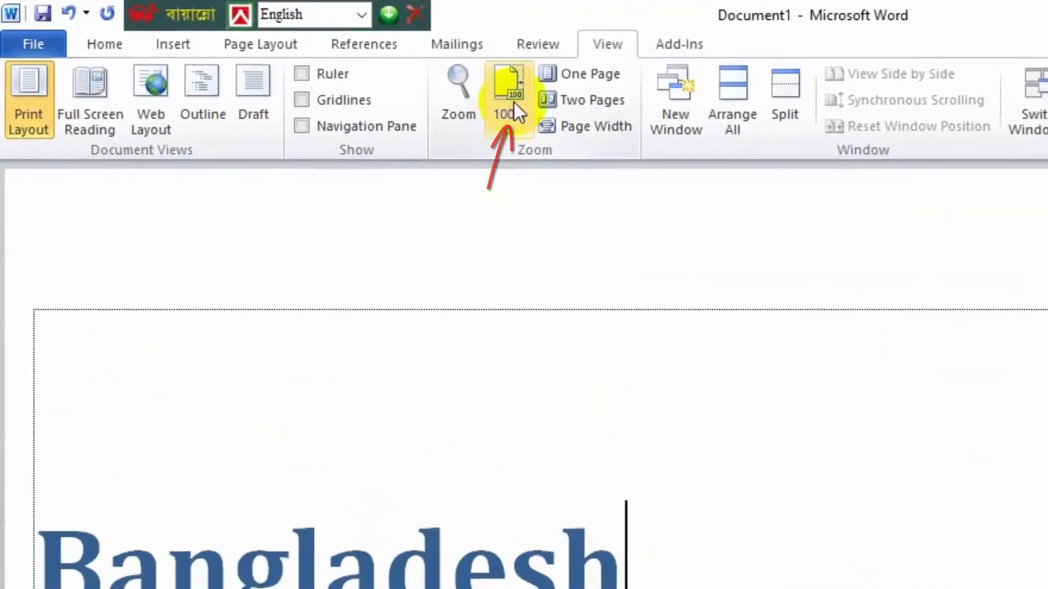
pyautogui.click(516, 95)
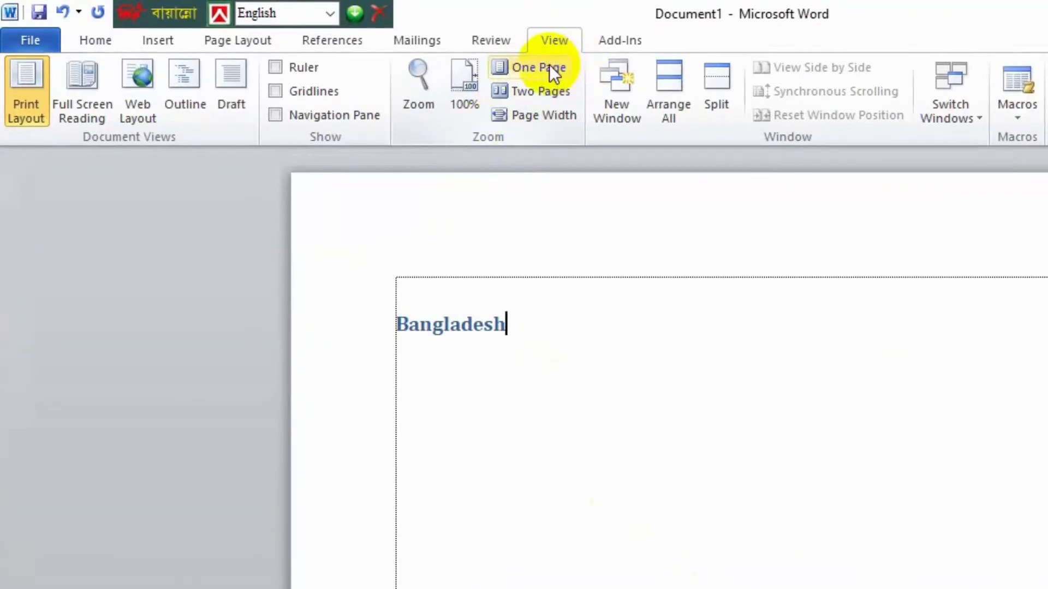
# Show one whole page, switch to the two-page zoom, and insert a page break to create a second page
pyautogui.click(549, 66)
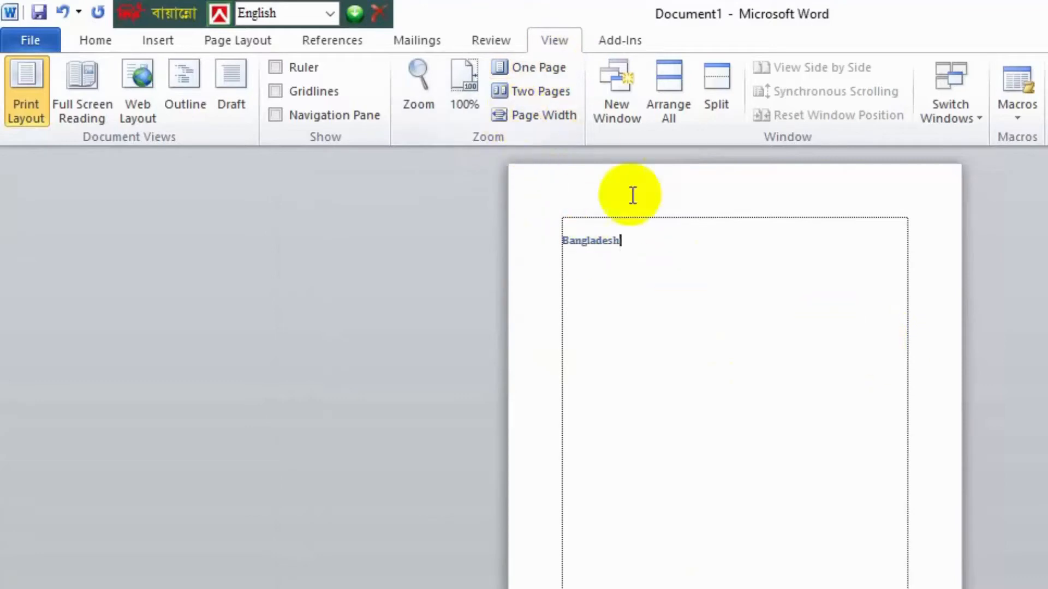
pyautogui.click(532, 99)
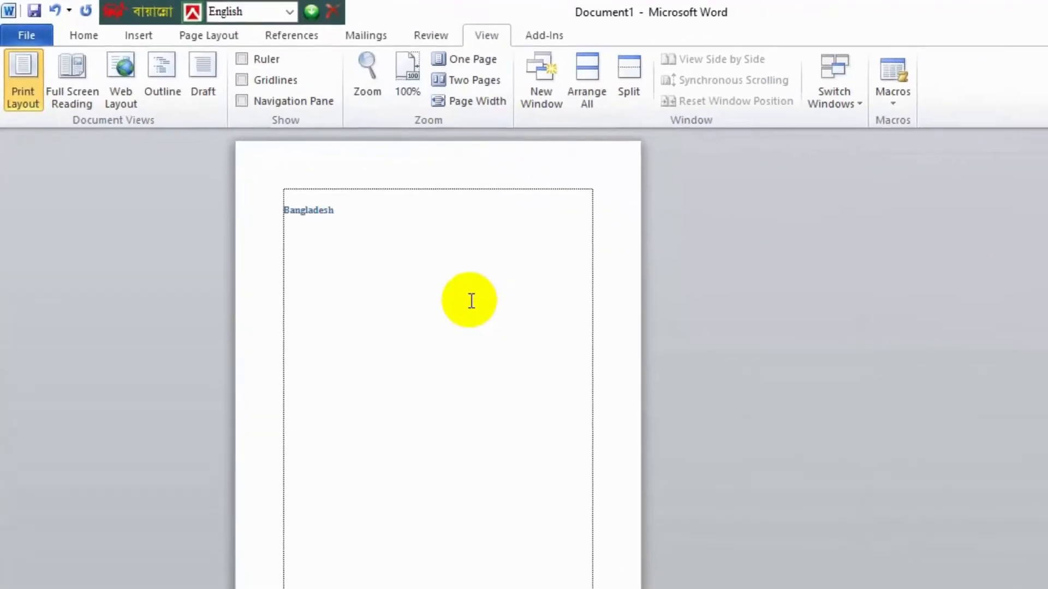
pyautogui.hotkey('ctrl', 'Return')
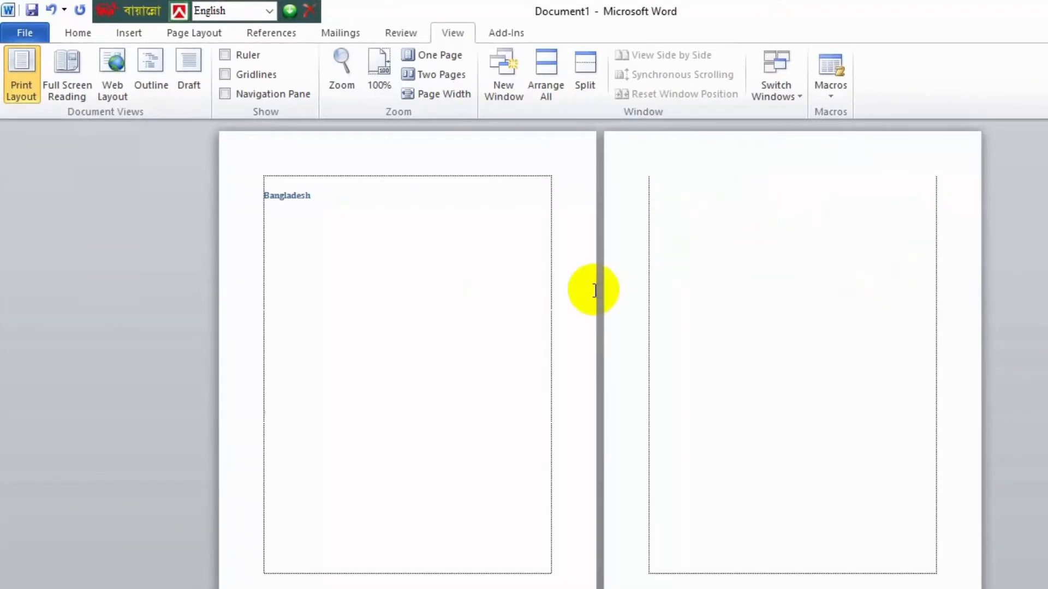
# Fit the zoom to the page width, look at the Bangladesh heading on the first page, and return to 100%
pyautogui.click(437, 99)
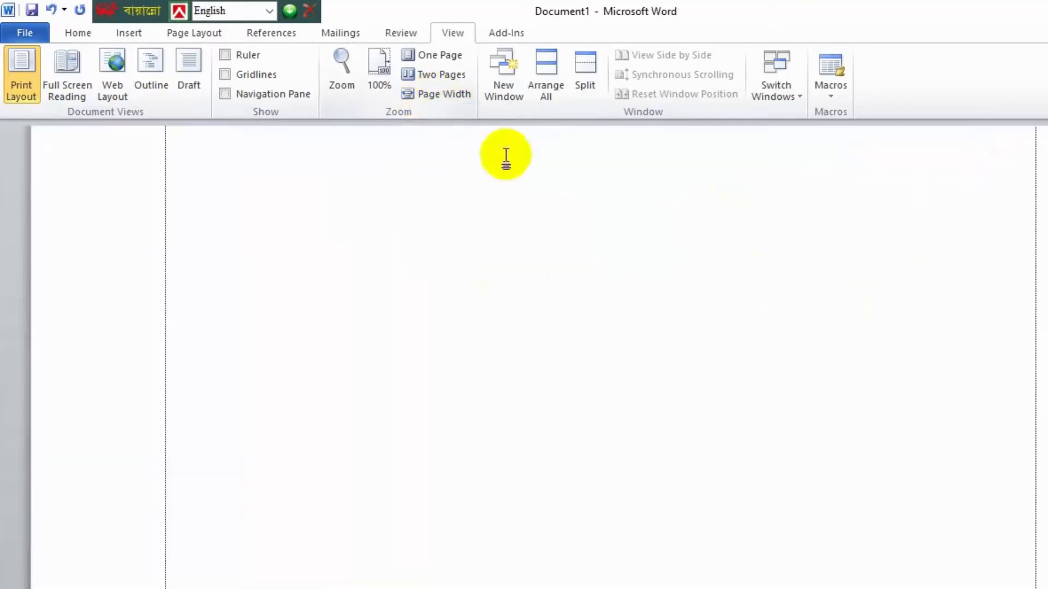
pyautogui.moveTo(1043, 257); pyautogui.dragTo(1043, 133)
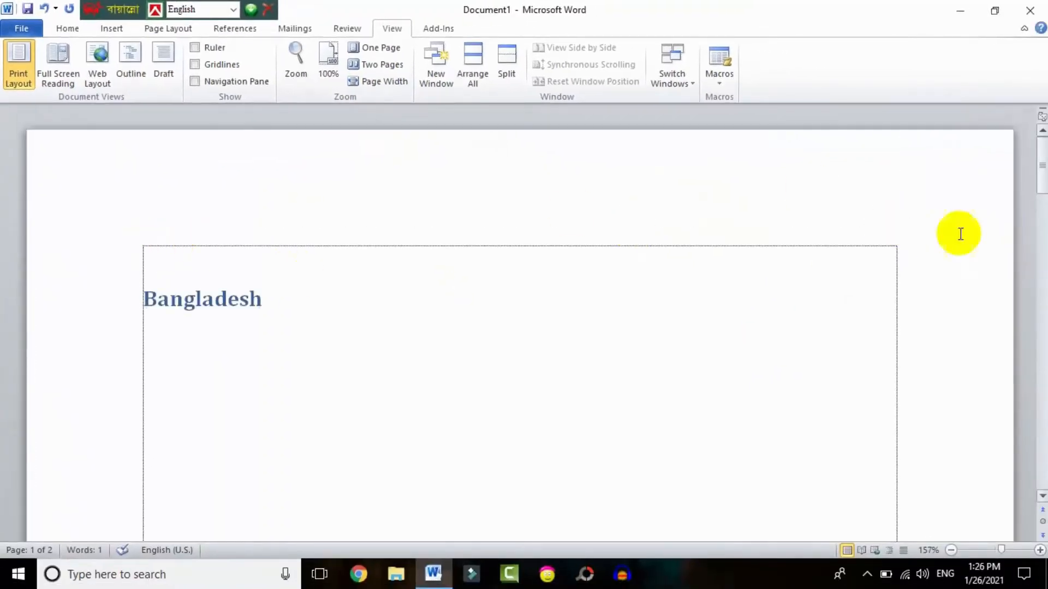
pyautogui.click(329, 68)
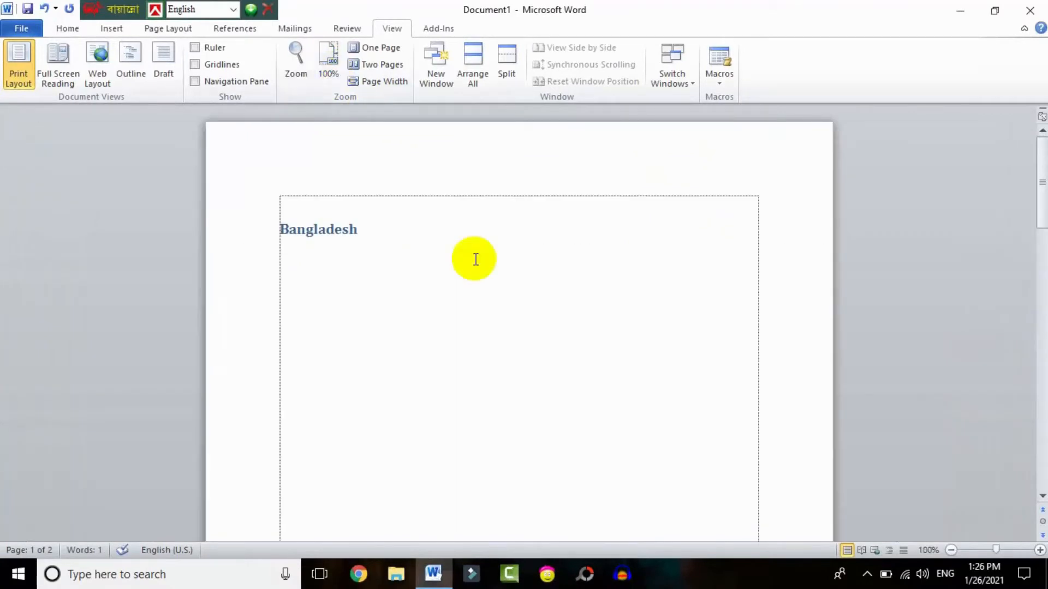
pyautogui.moveTo(325, 108)
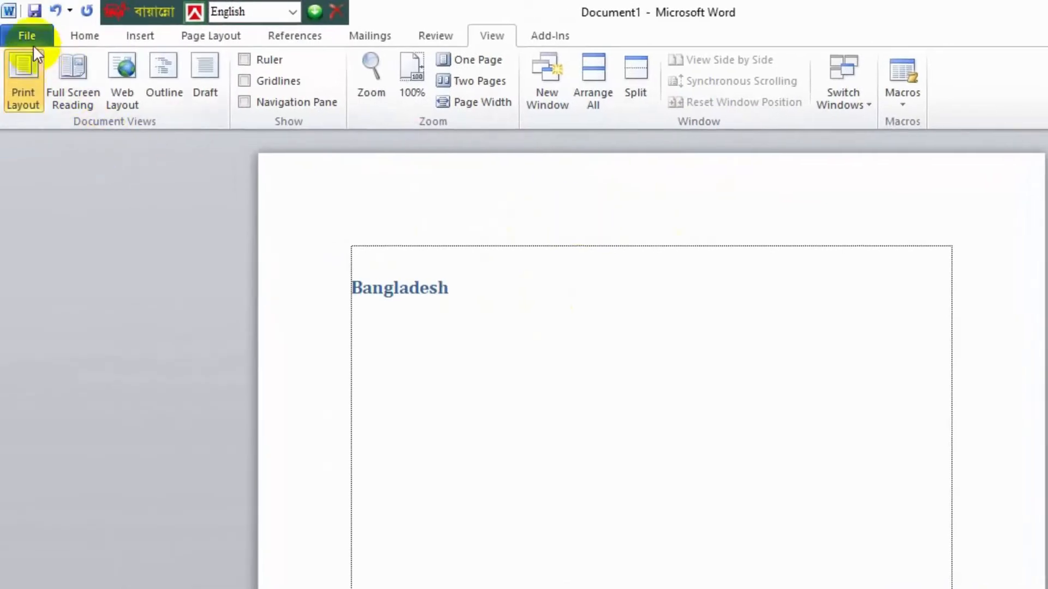
pyautogui.click(28, 36)
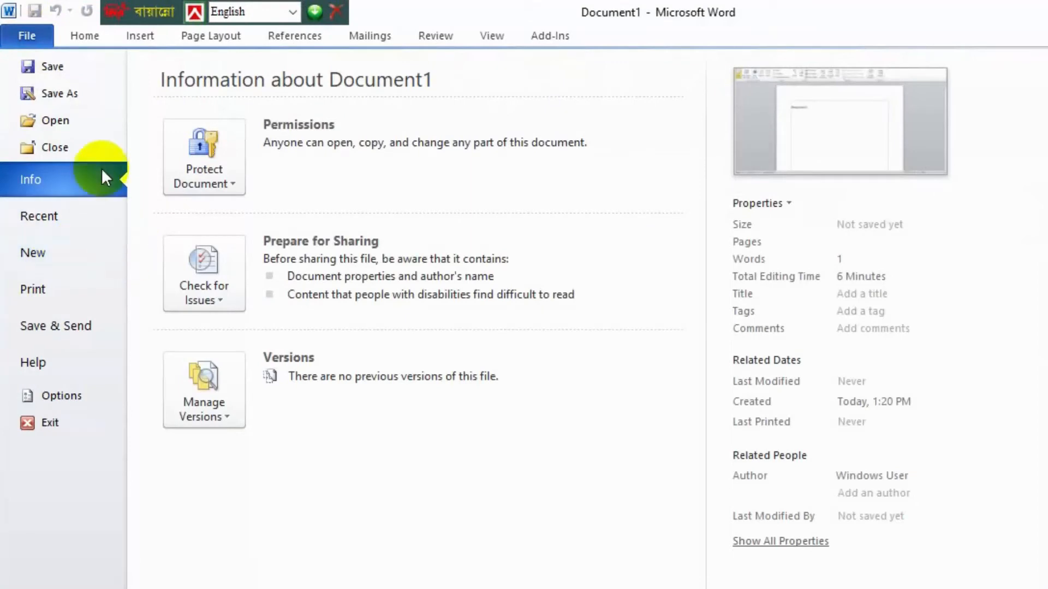
pyautogui.click(495, 34)
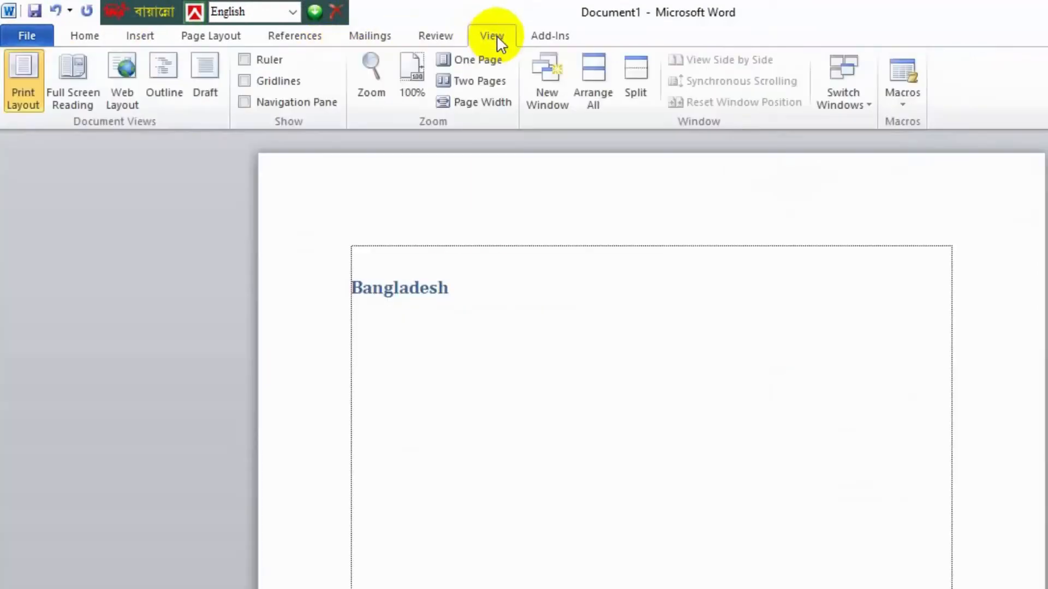
pyautogui.click(533, 263)
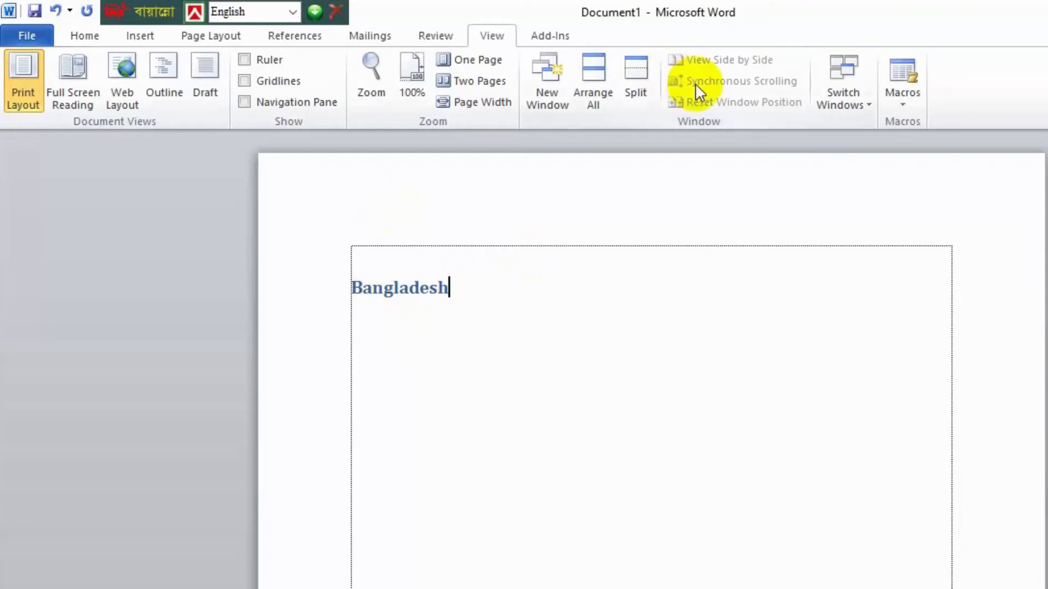
# Create a new blank document from the available templates
pyautogui.click(40, 32)
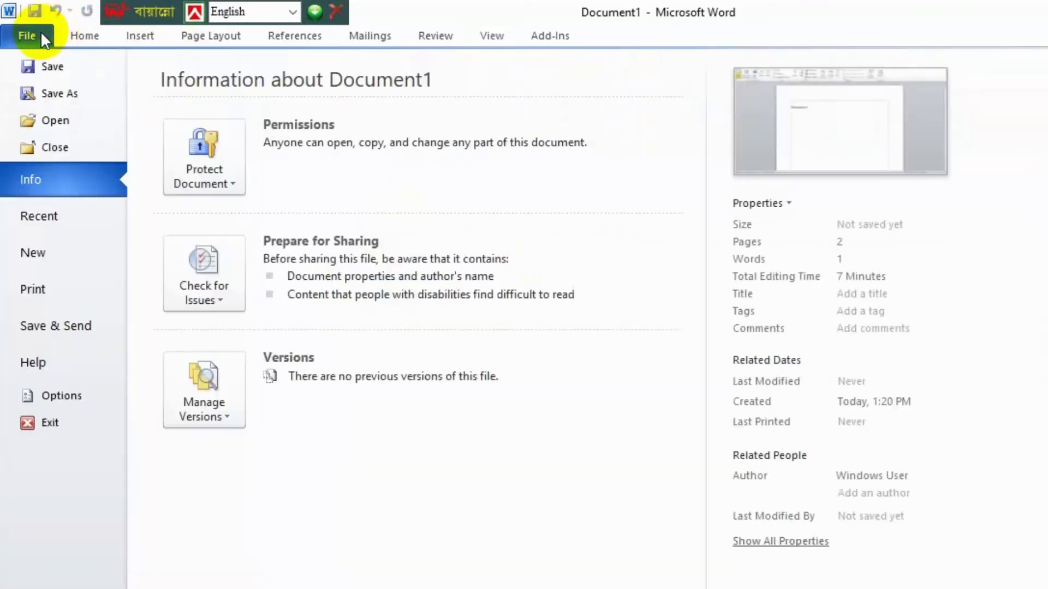
pyautogui.click(40, 266)
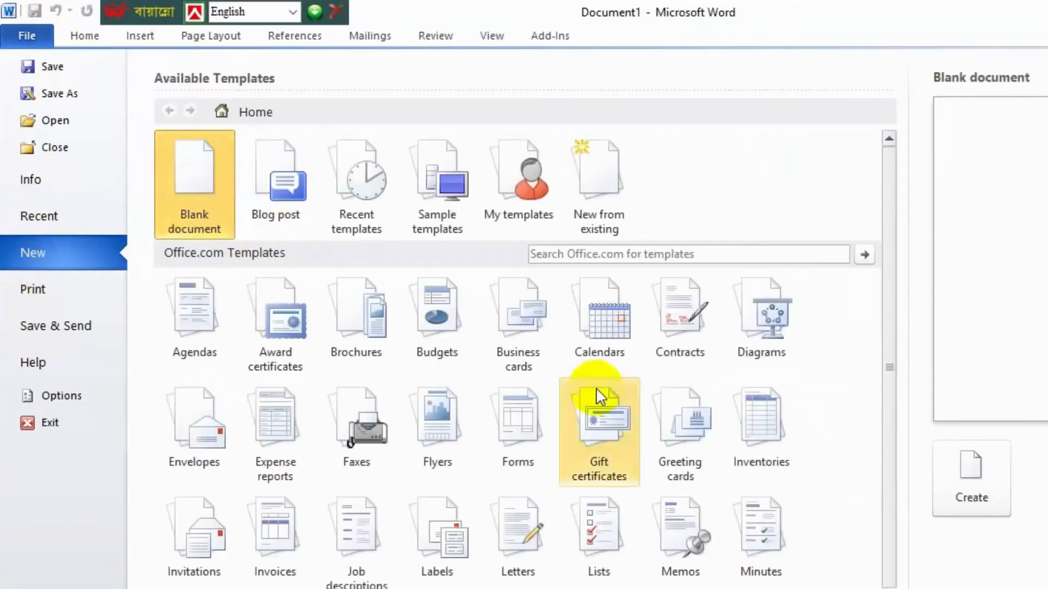
pyautogui.click(971, 489)
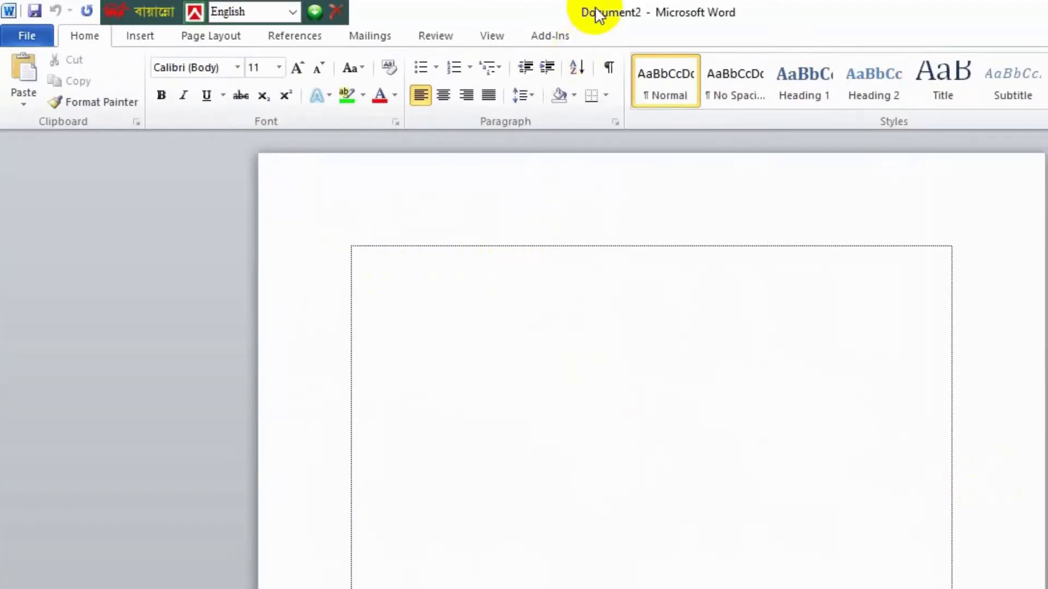
# Pull the new blank document's window aside to compare it with the first document, then maximize and close it
pyautogui.moveTo(597, 11); pyautogui.dragTo(913, 71)
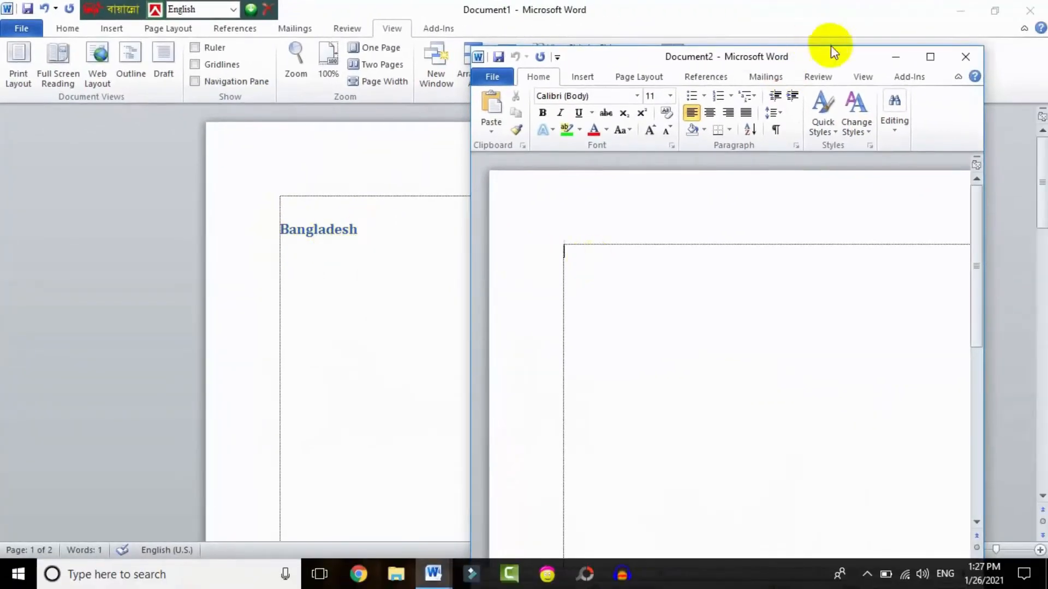
pyautogui.click(931, 58)
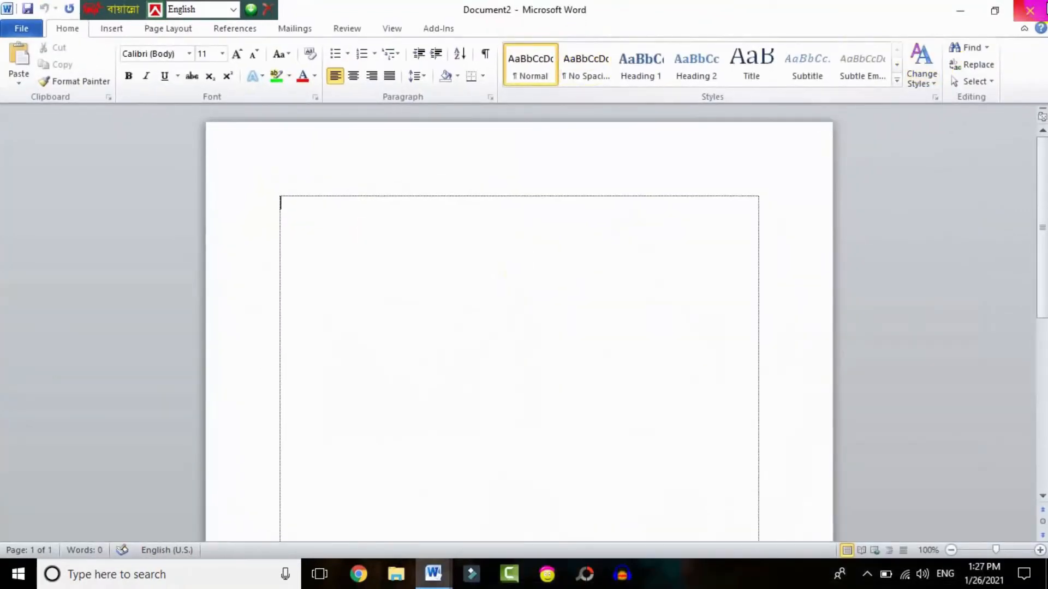
pyautogui.click(1031, 11)
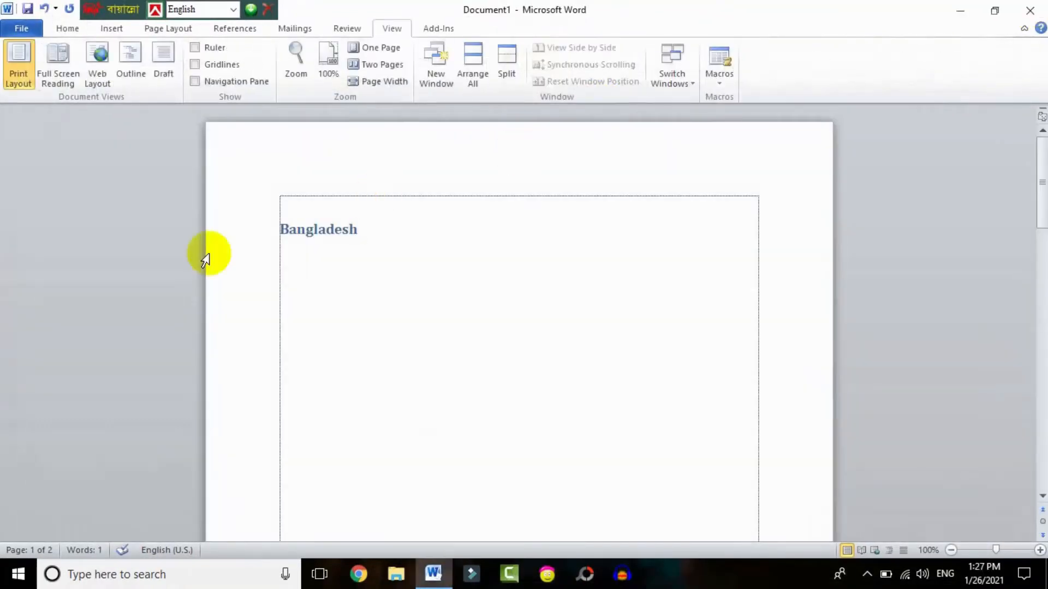
# Open a second window of the current document, move it aside to compare both windows, and maximize it
pyautogui.click(439, 82)
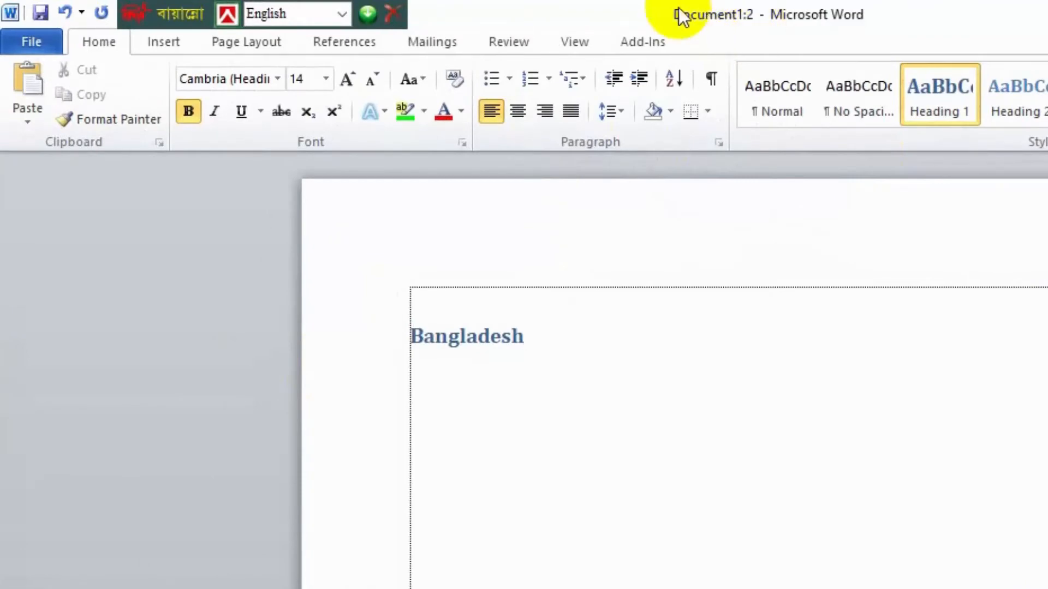
pyautogui.moveTo(633, 21); pyautogui.dragTo(1047, 64)
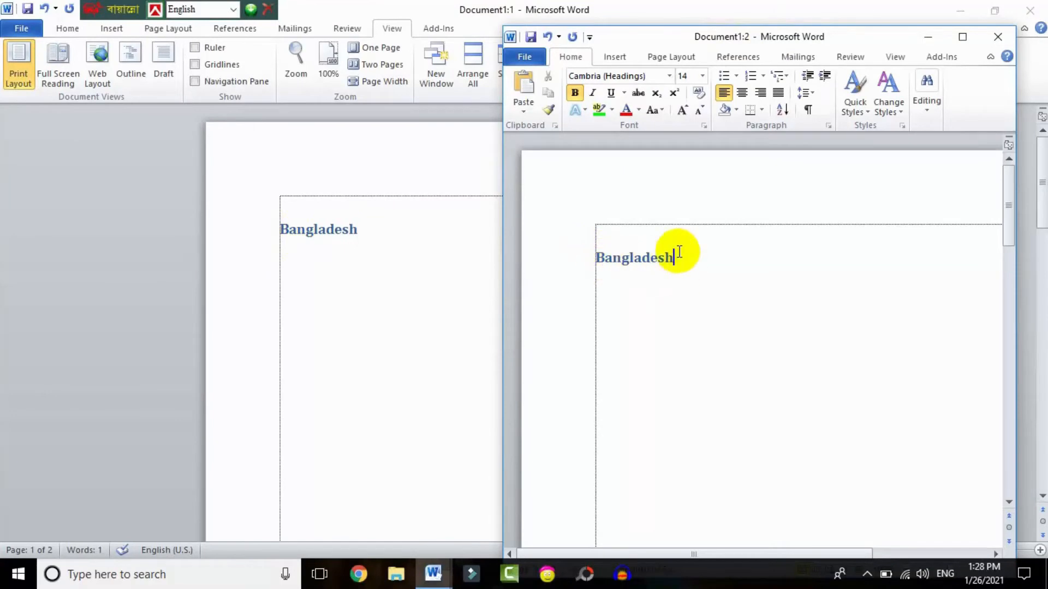
pyautogui.click(962, 38)
# Open a third window of the same document and arrange all open windows together on the screen
pyautogui.click(377, 29)
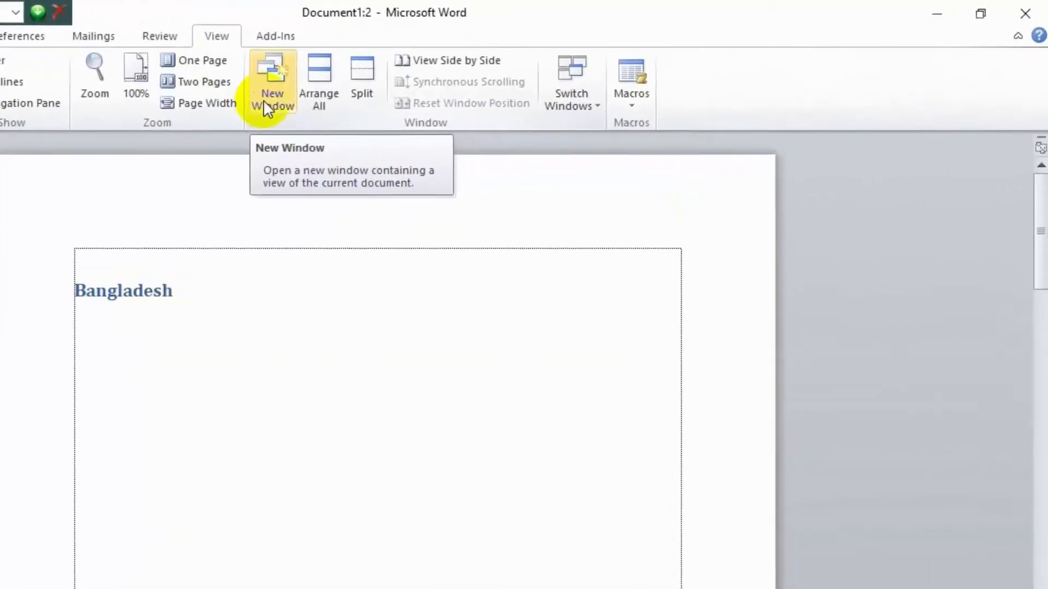
pyautogui.click(253, 104)
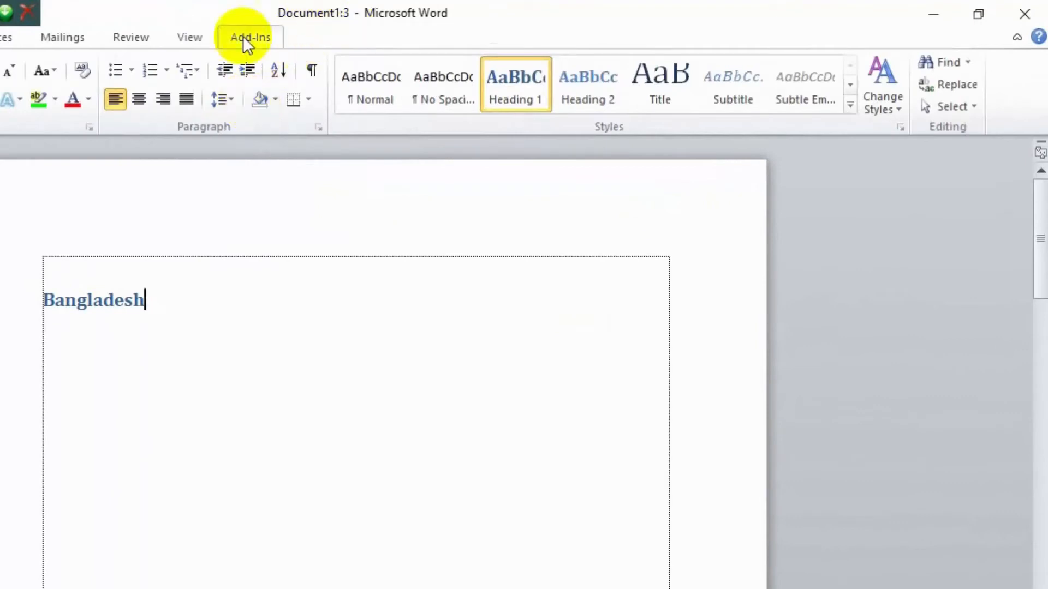
pyautogui.click(201, 46)
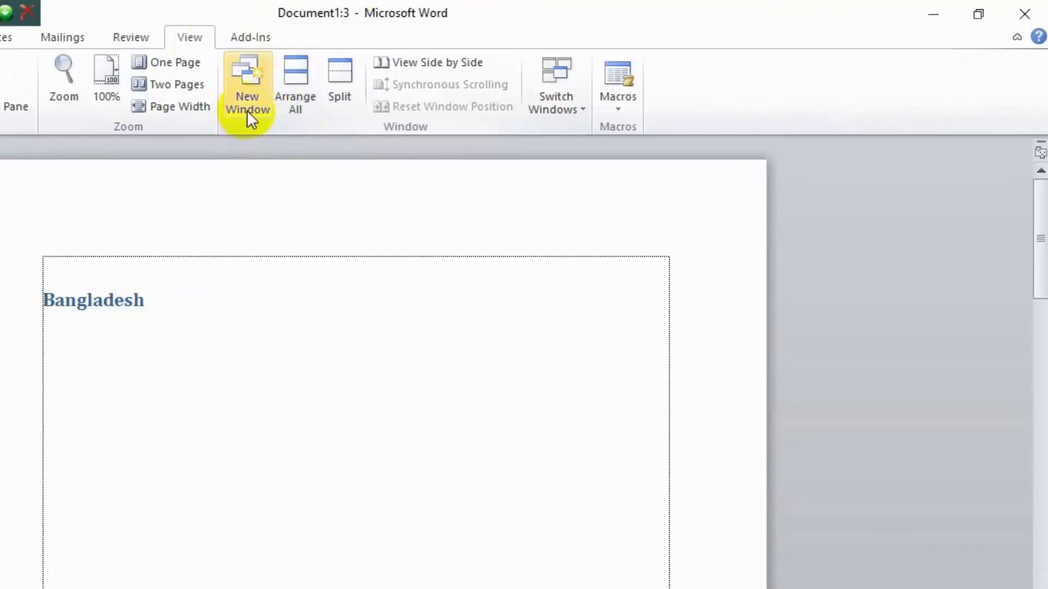
pyautogui.click(296, 92)
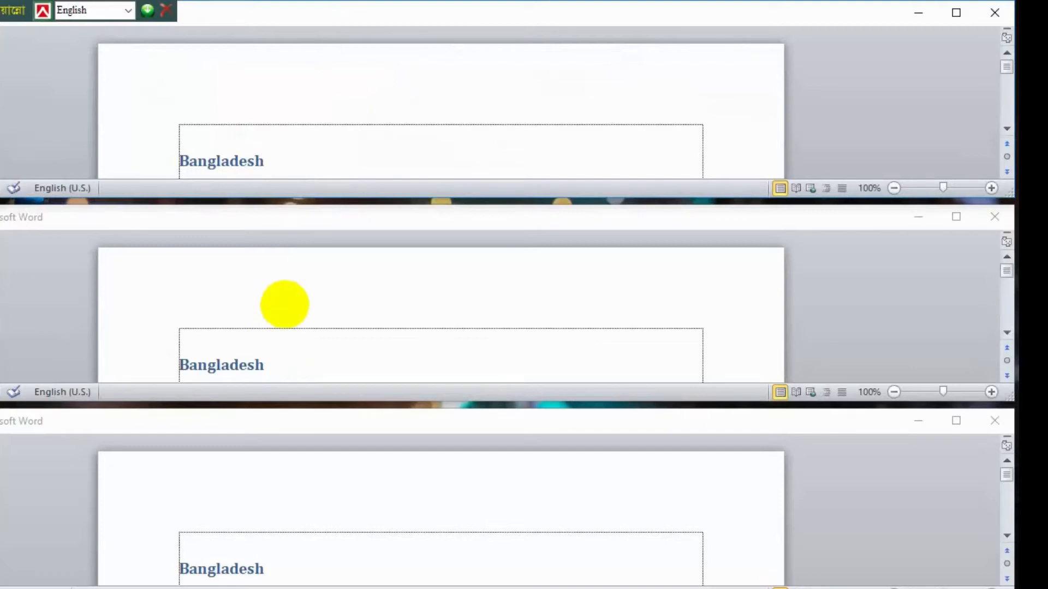
# Extend the heading after "Bangladesh" with "Is a Beautiful Country.", correcting the misspelled "Beautyful" with the suggested spelling
pyautogui.write('Is a')
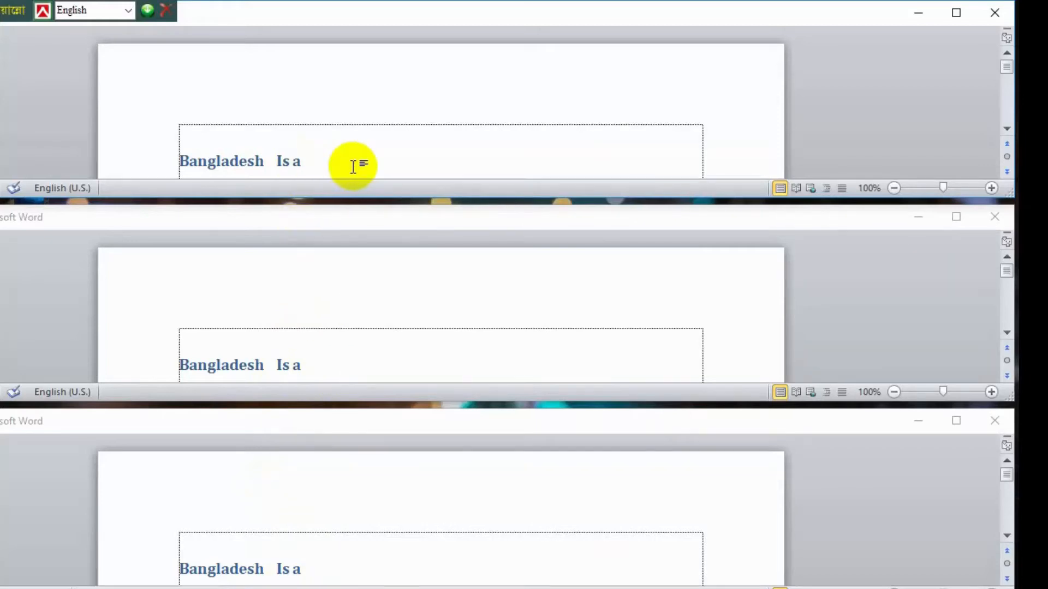
pyautogui.write('Beau')
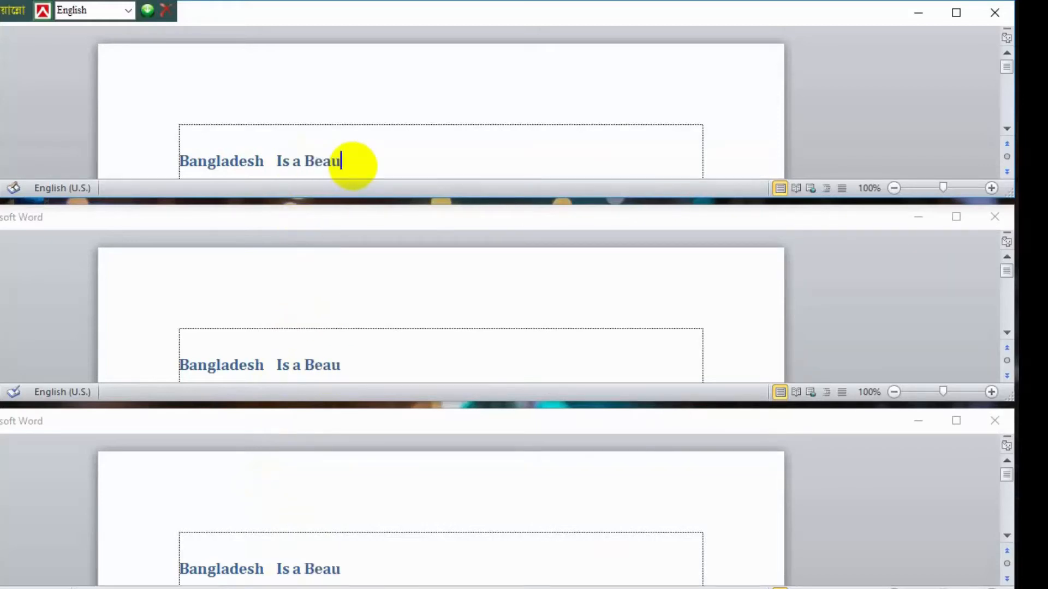
pyautogui.write('tyful')
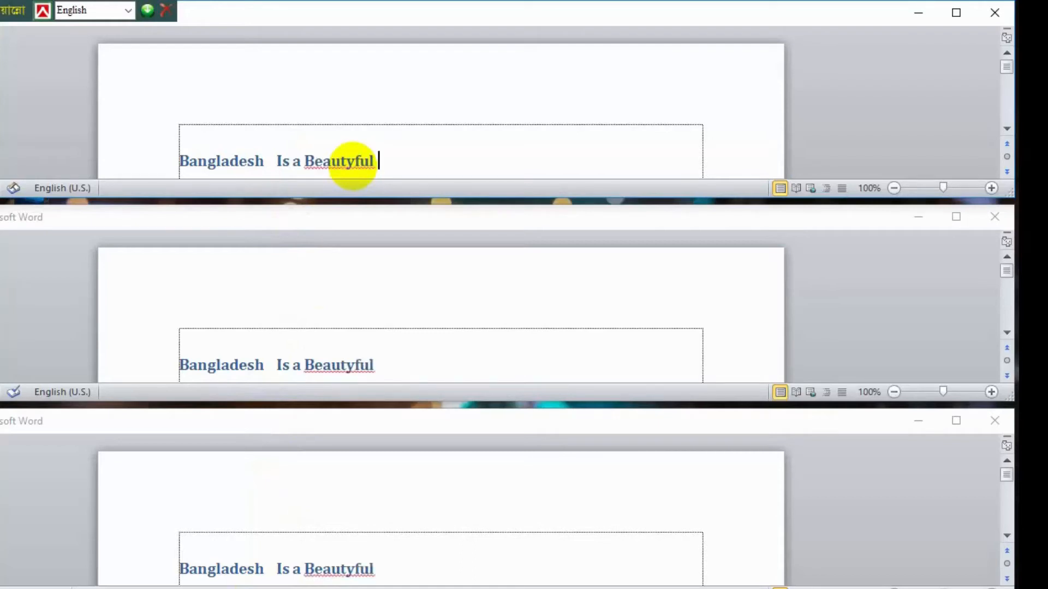
pyautogui.click(325, 167)
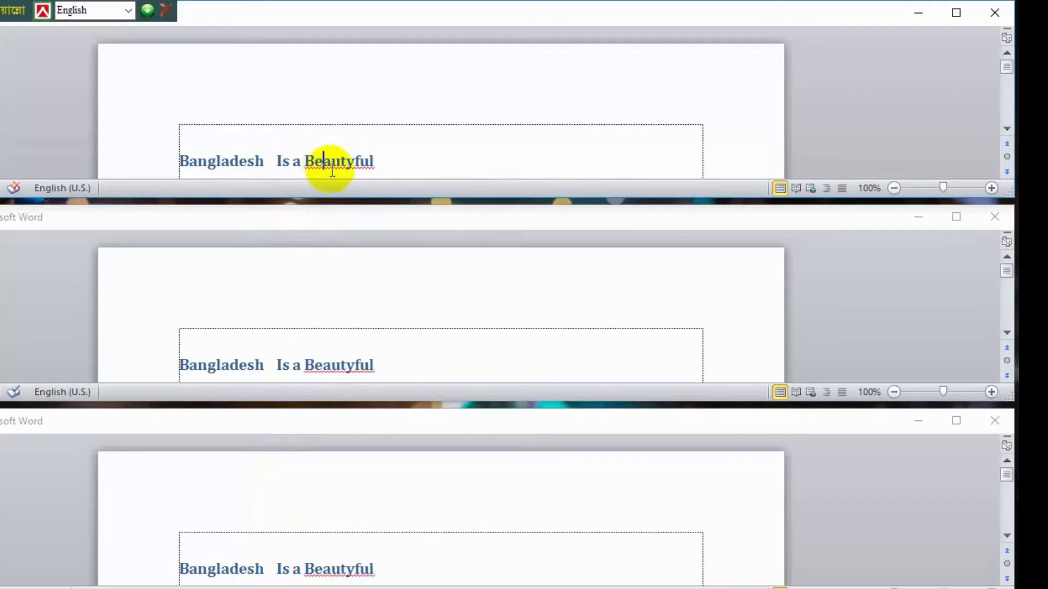
pyautogui.rightClick(337, 170)
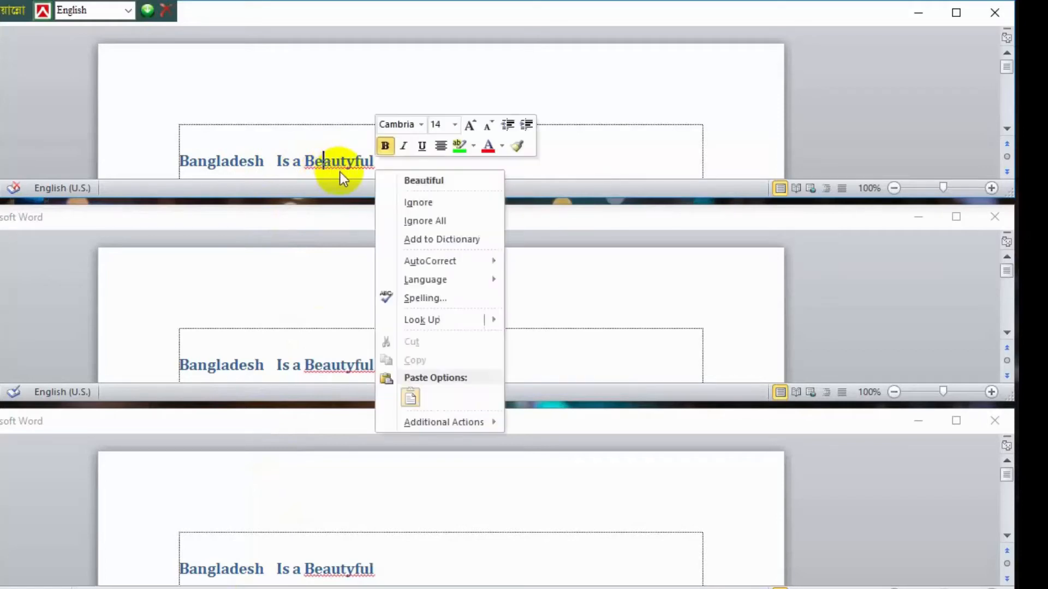
pyautogui.click(415, 181)
pyautogui.write('Co')
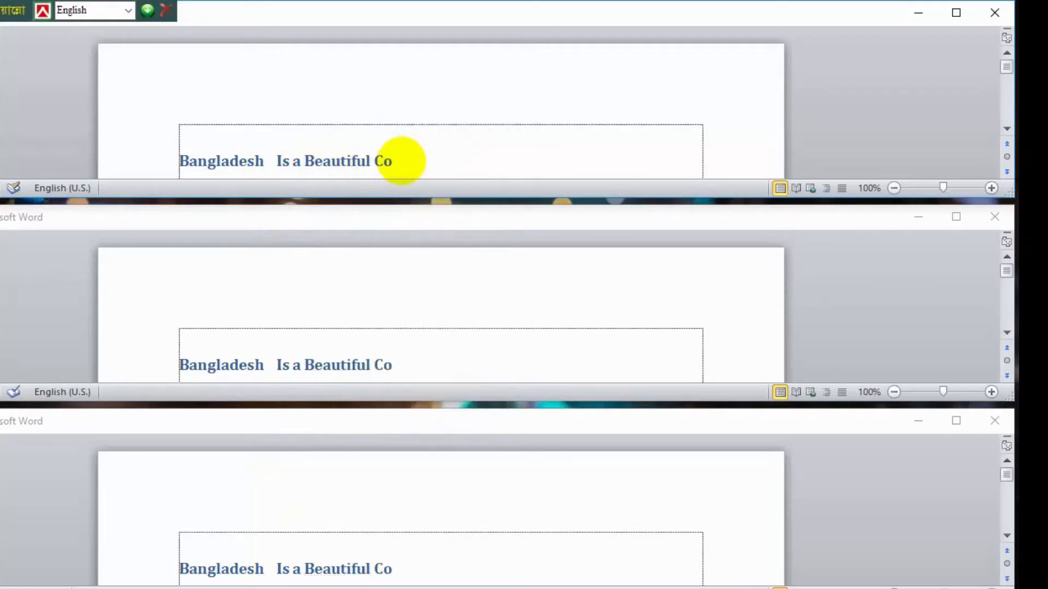
pyautogui.write('untry.')
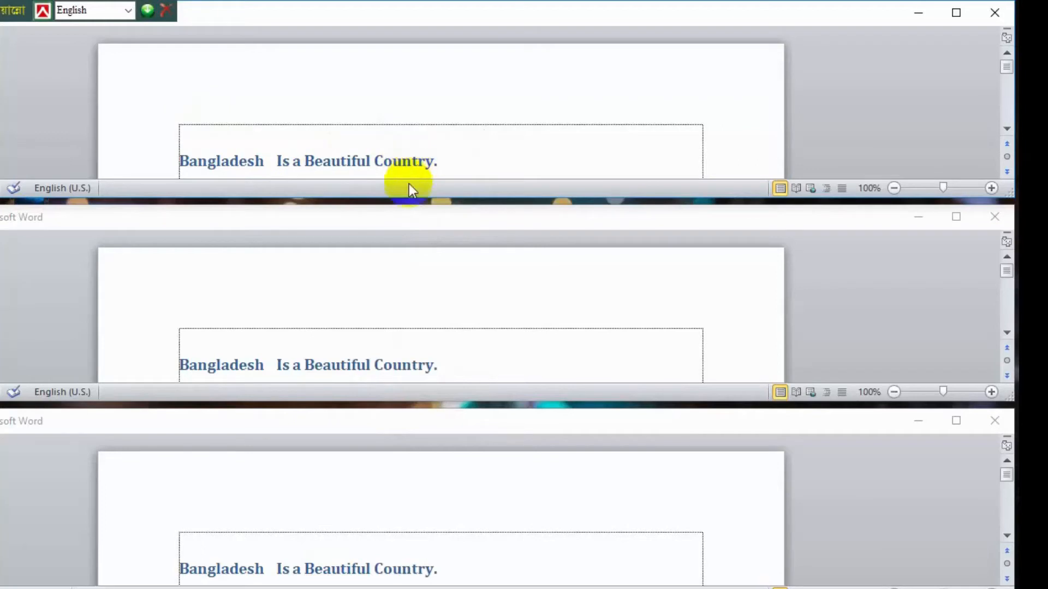
# Activate each of the arranged windows in turn to compare the heading text across them
pyautogui.click(334, 357)
pyautogui.click(401, 561)
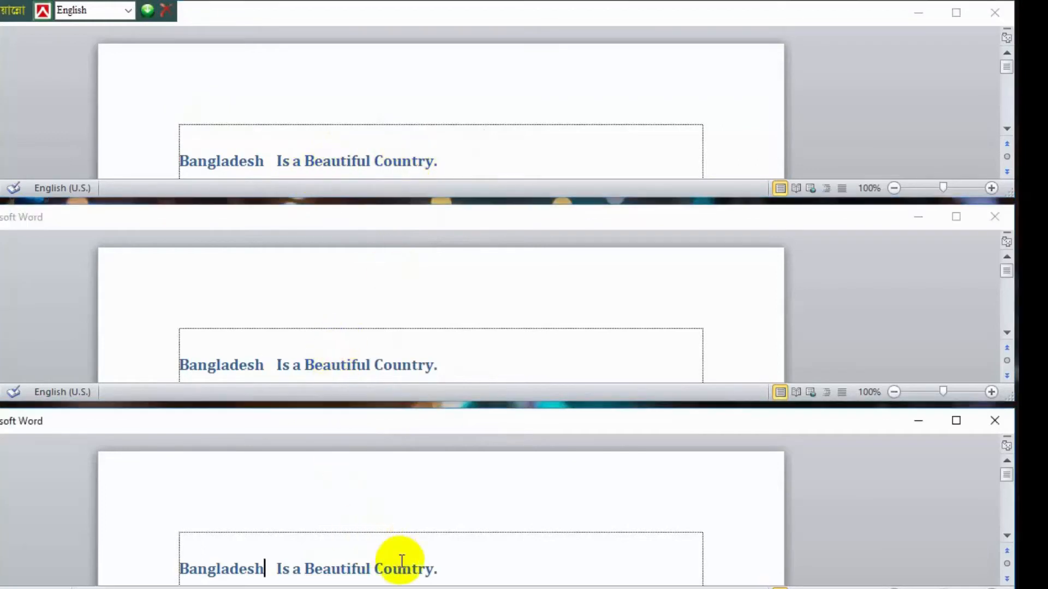
pyautogui.click(323, 165)
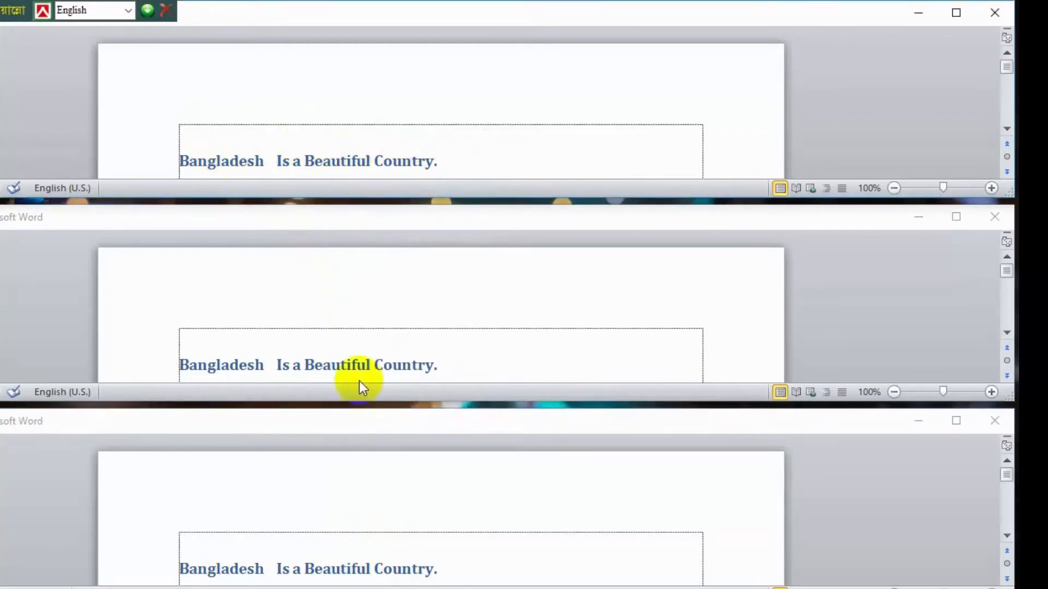
pyautogui.click(376, 366)
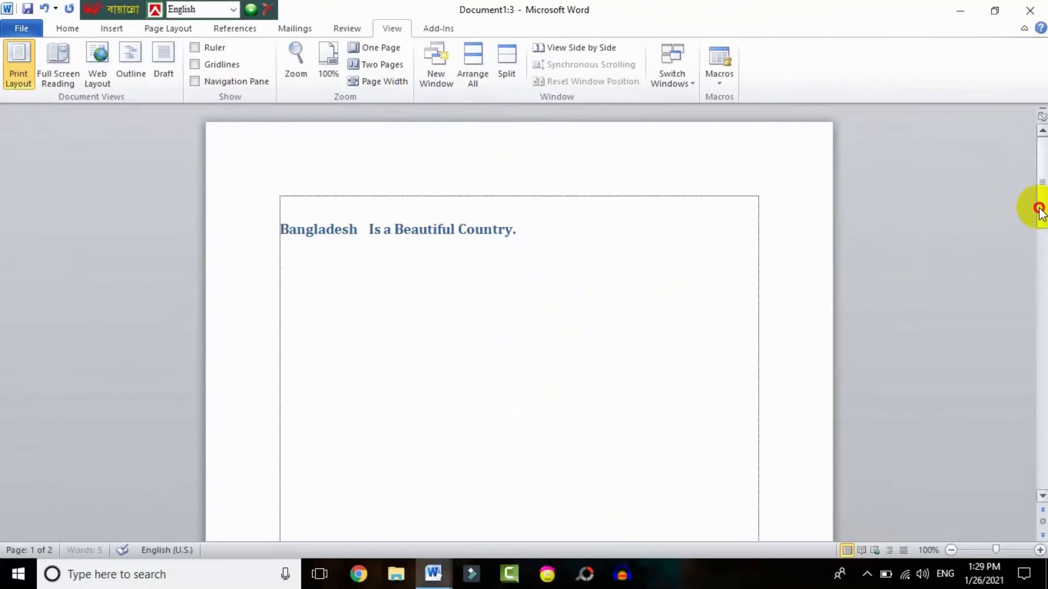
# Split the Document1:3 window horizontally into two panes, making the upper pane the larger one
pyautogui.moveTo(1038, 207); pyautogui.dragTo(1042, 183)
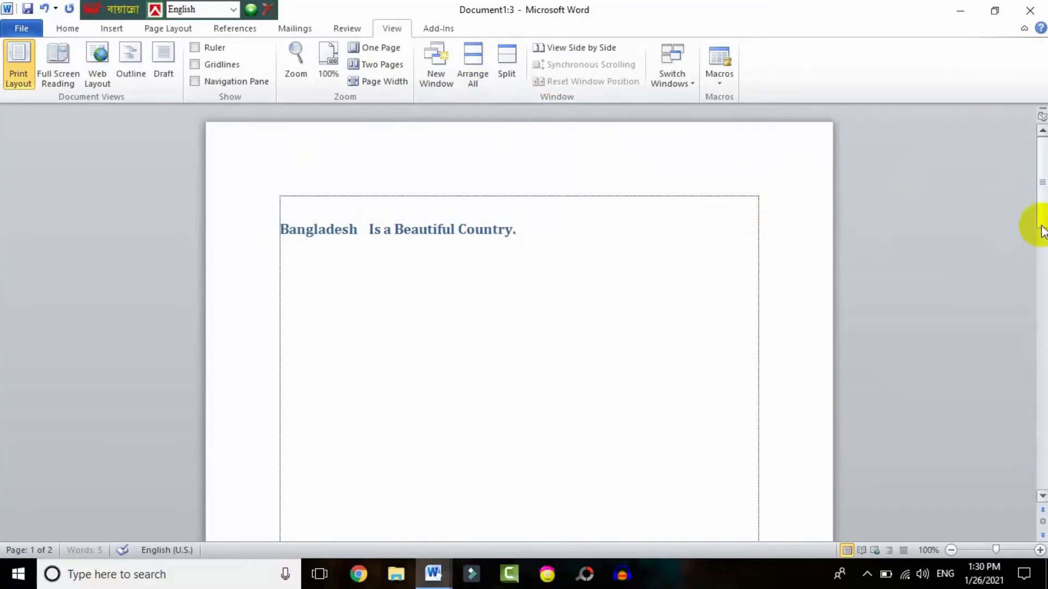
pyautogui.click(506, 67)
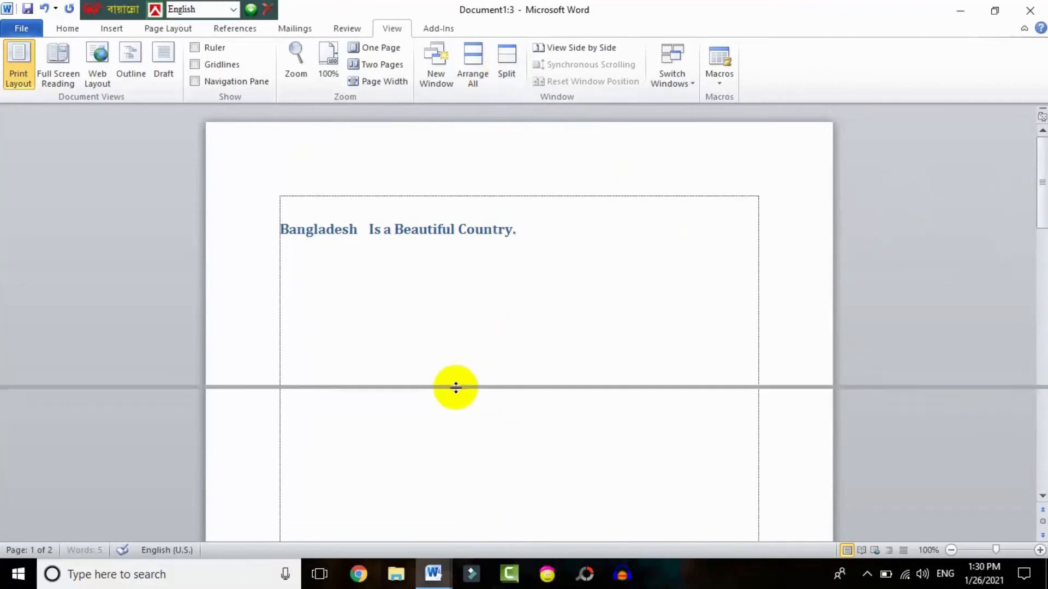
pyautogui.click(472, 411)
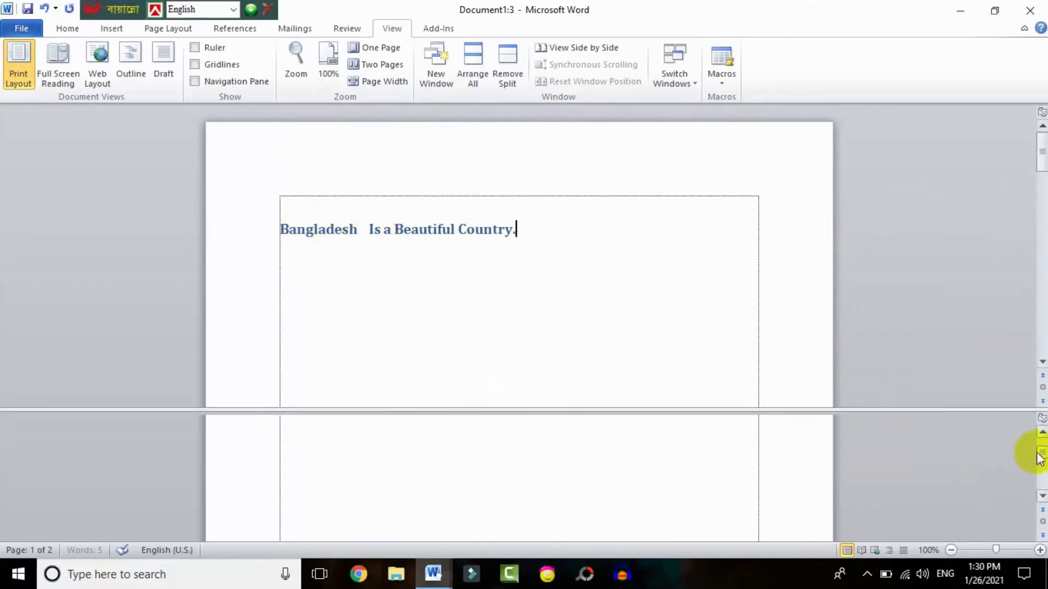
# Show the heading in the lower pane too, and add "Bay of Bengal" to its end in the upper pane
pyautogui.moveTo(1043, 455); pyautogui.dragTo(1043, 428)
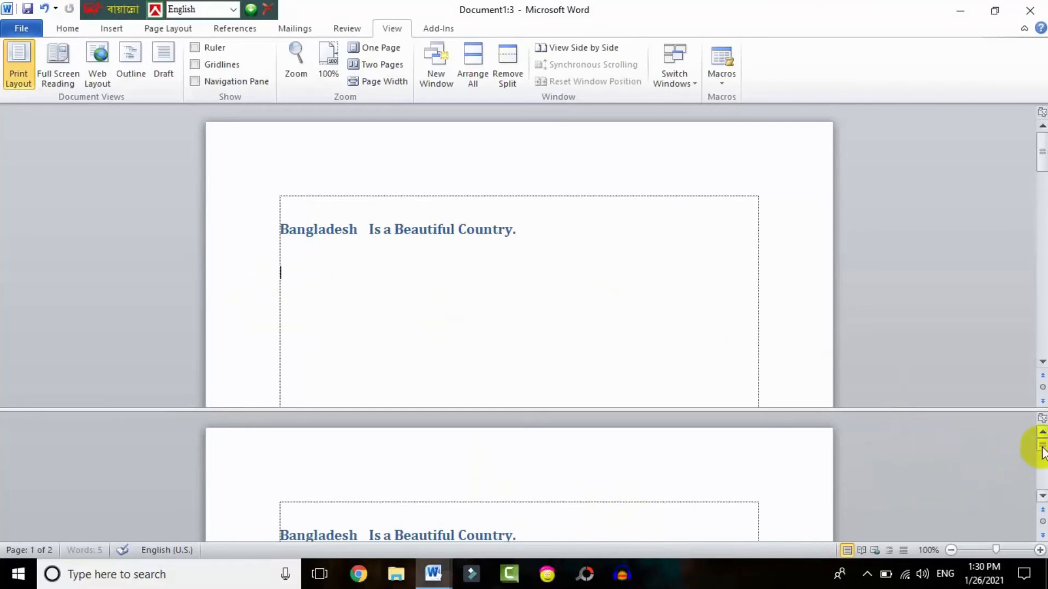
pyautogui.moveTo(1042, 449); pyautogui.dragTo(1042, 453)
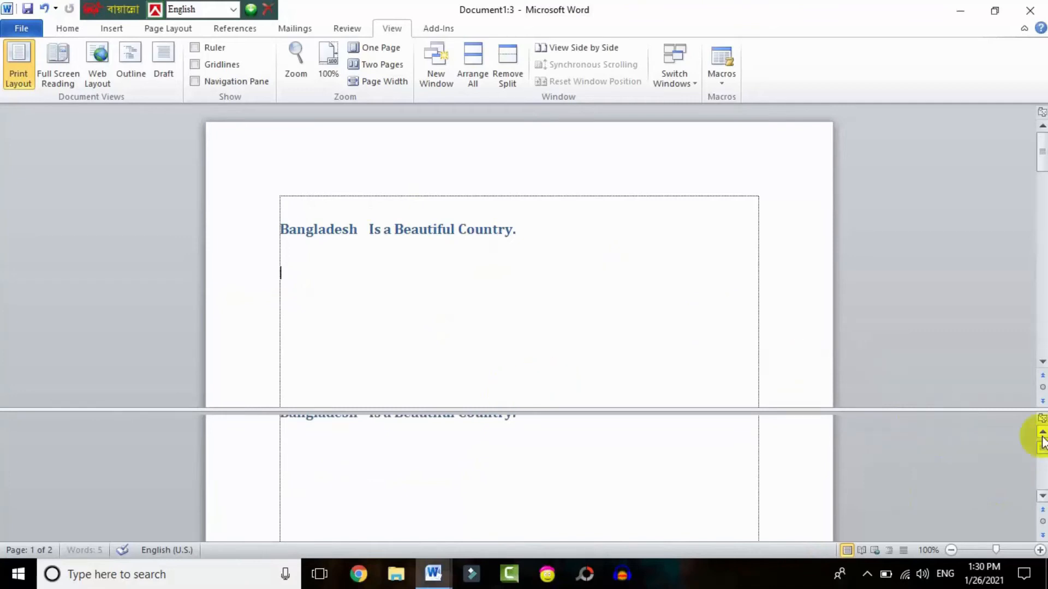
pyautogui.moveTo(1043, 469); pyautogui.dragTo(1042, 445)
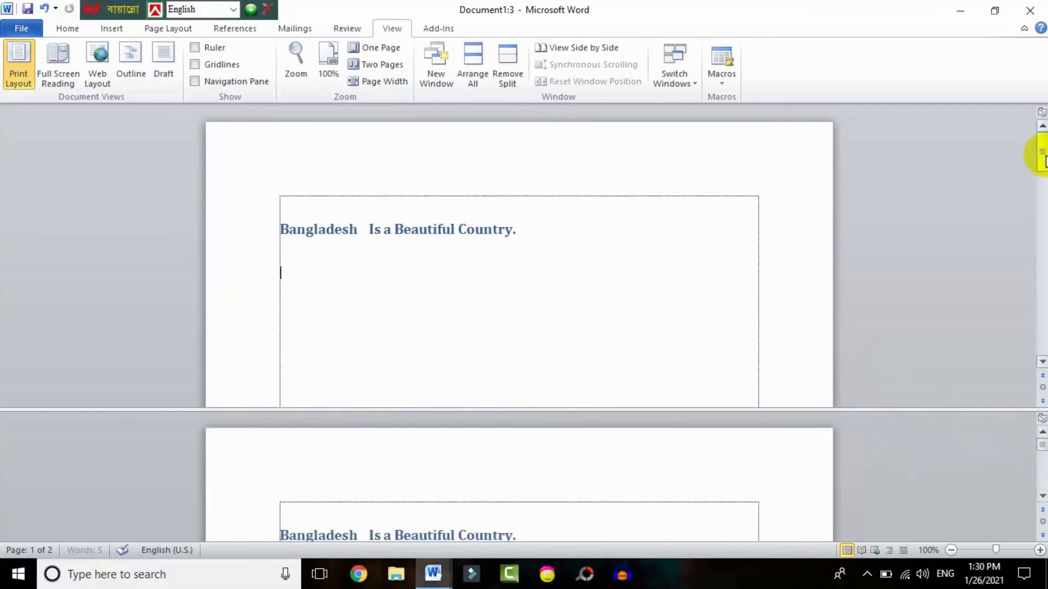
pyautogui.click(572, 239)
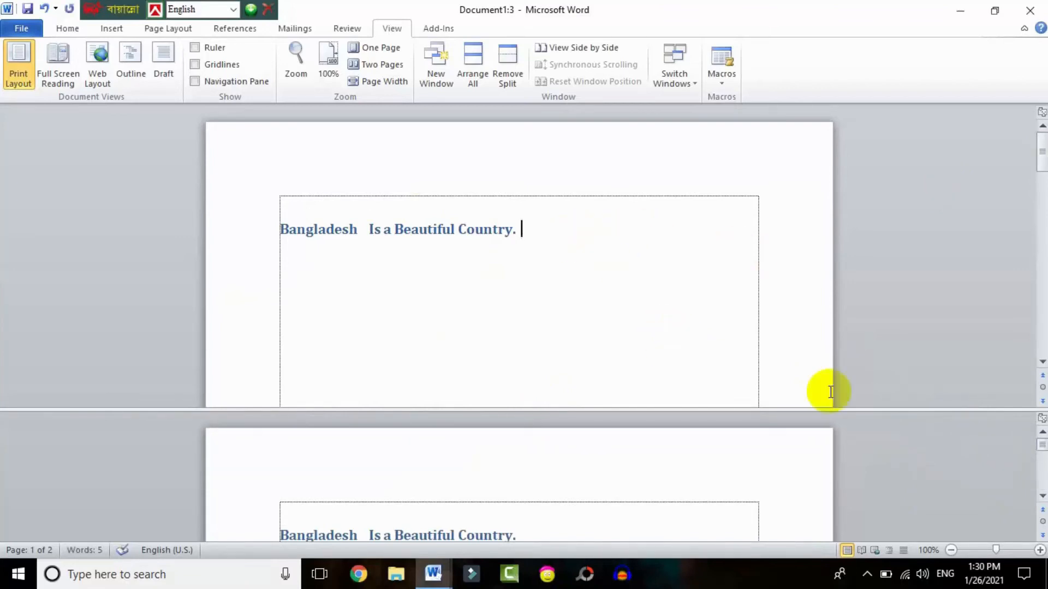
pyautogui.click(1043, 497)
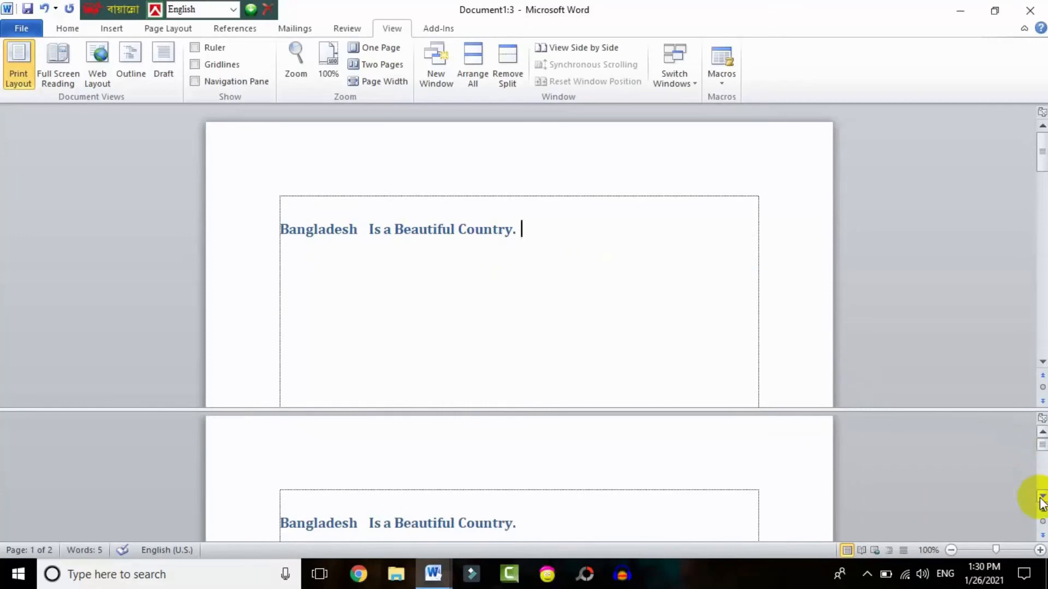
pyautogui.write('Ba')
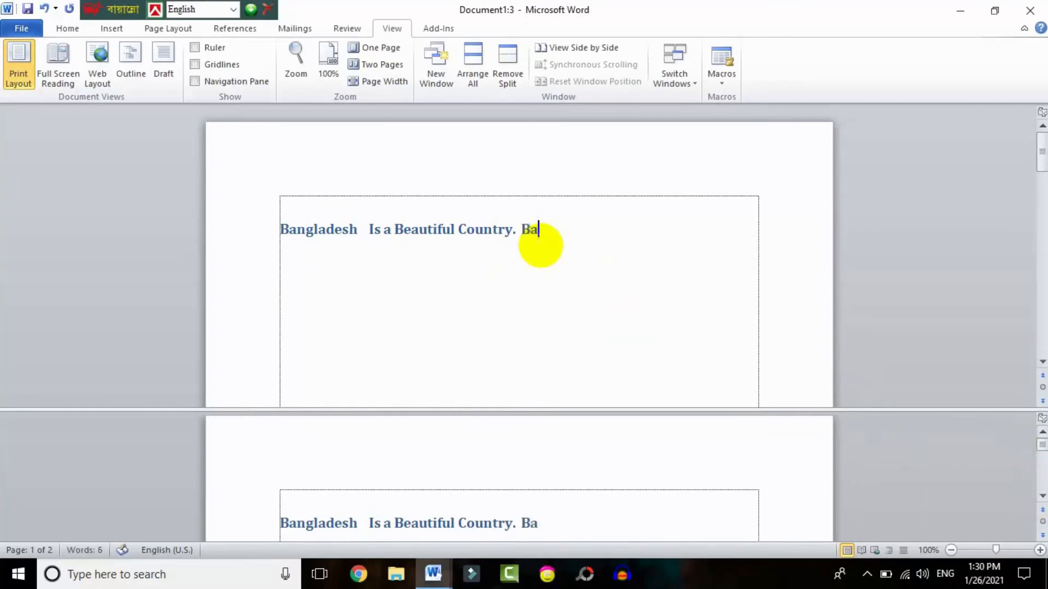
pyautogui.write('y of Bengal')
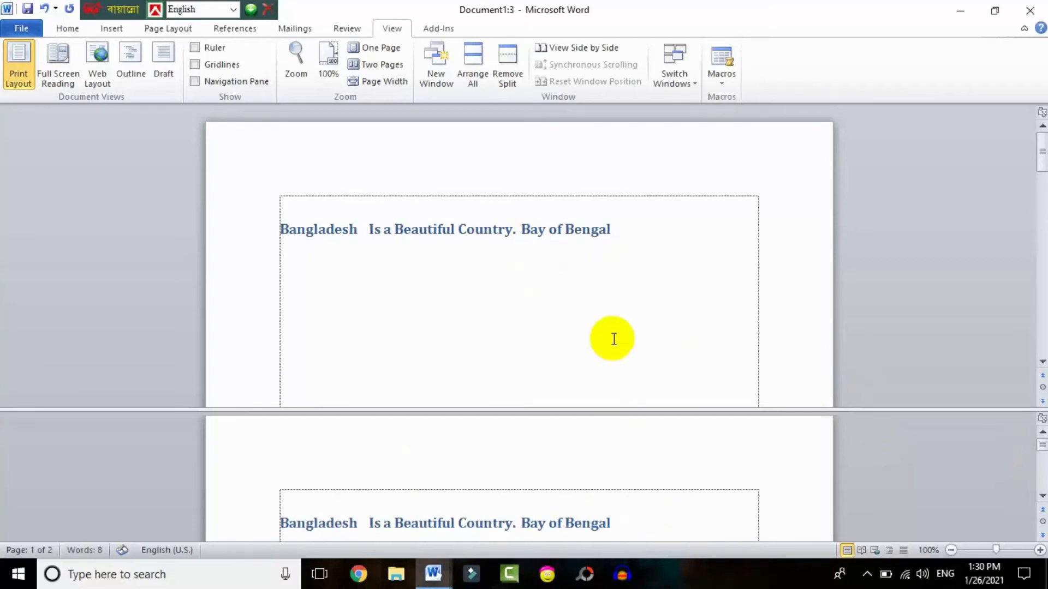
# Insert a long run of blank paragraphs after the heading in the upper pane, reaching onto the second page
pyautogui.press('Return')
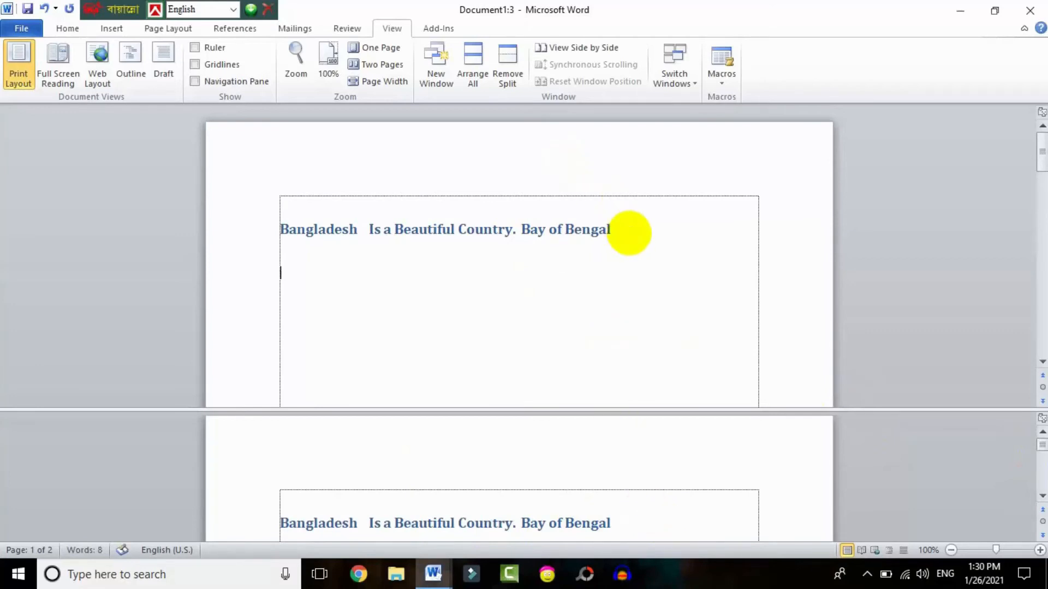
pyautogui.scroll(-3, 629, 233)
pyautogui.press('Return')
pyautogui.press('Return')
pyautogui.press('Return')
pyautogui.press('Return')
pyautogui.press('Return')
pyautogui.press('Return')
pyautogui.press('Return')
pyautogui.press('Return')
pyautogui.press('Return')
pyautogui.press('Return')
pyautogui.press('Return')
pyautogui.press('Return')
pyautogui.press('Return')
pyautogui.press('Return')
pyautogui.press('Return')
pyautogui.press('Return')
pyautogui.press('Return')
pyautogui.press('Return')
pyautogui.press('Return')
pyautogui.press('Return')
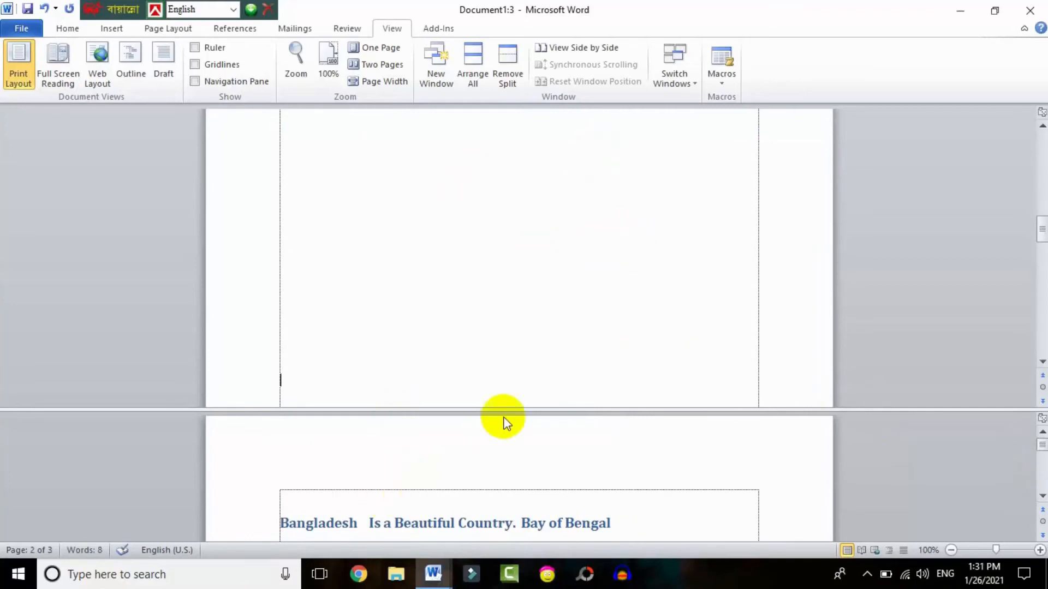
# Remove the window split and place the cursor on the blank line below the heading
pyautogui.moveTo(1042, 225); pyautogui.dragTo(1042, 141)
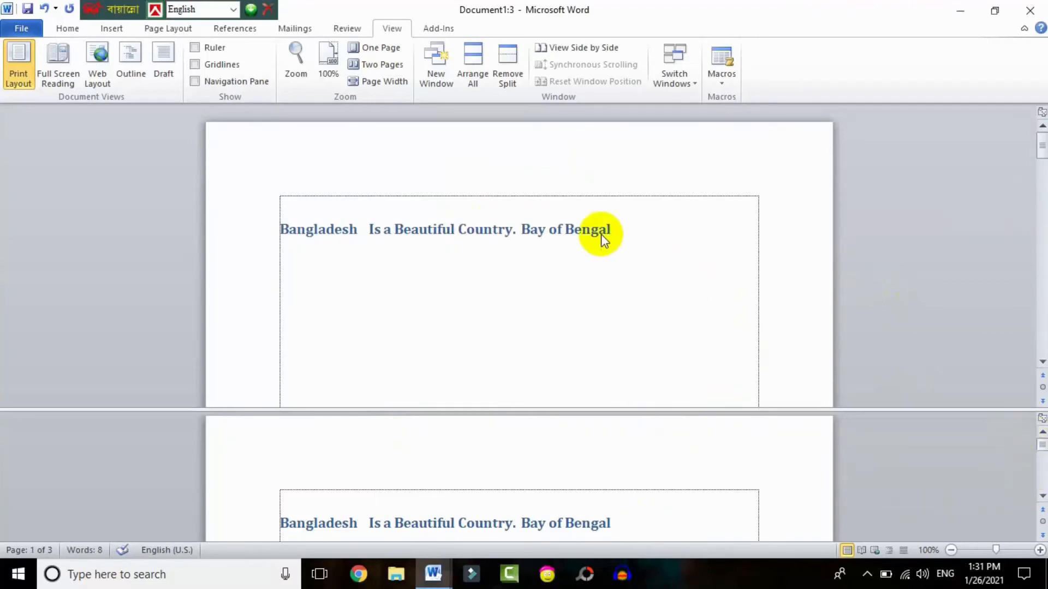
pyautogui.click(507, 87)
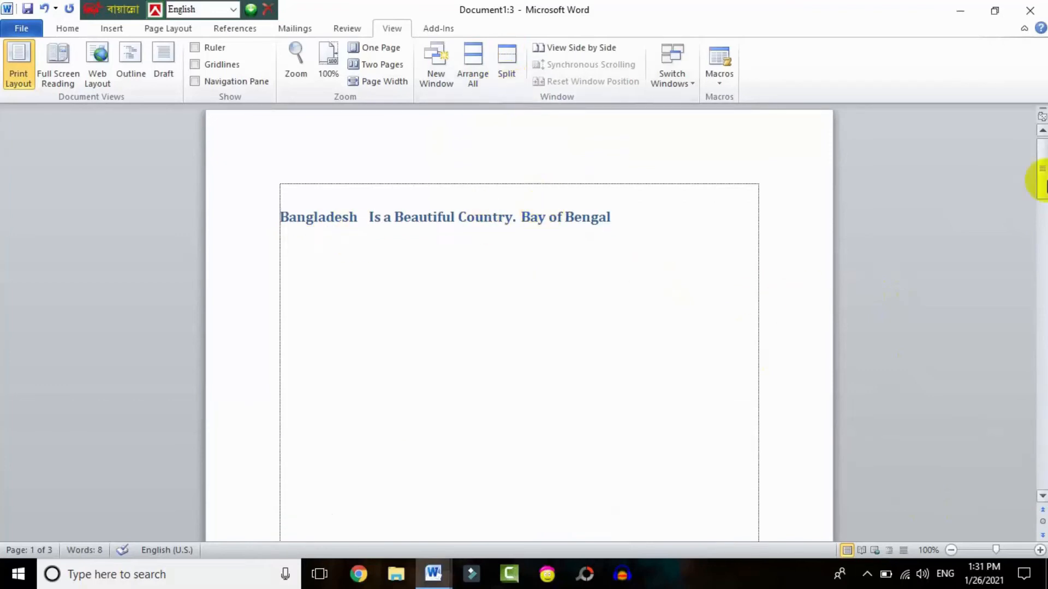
pyautogui.moveTo(1046, 180)
pyautogui.mouseDown()
pyautogui.moveTo(1047, 320)
pyautogui.moveTo(1046, 176)
pyautogui.mouseUp()
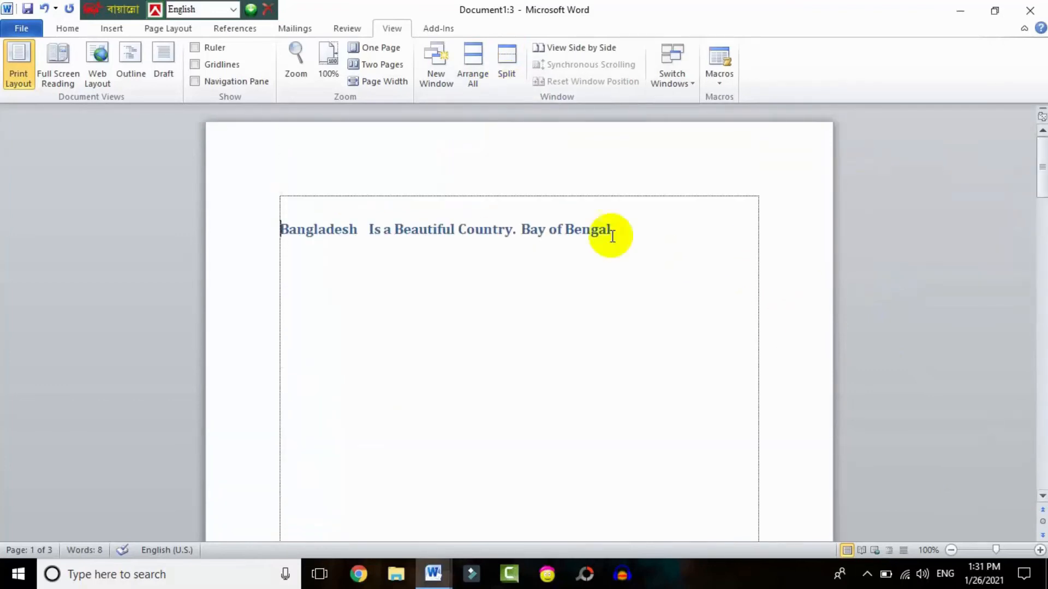
pyautogui.click(563, 290)
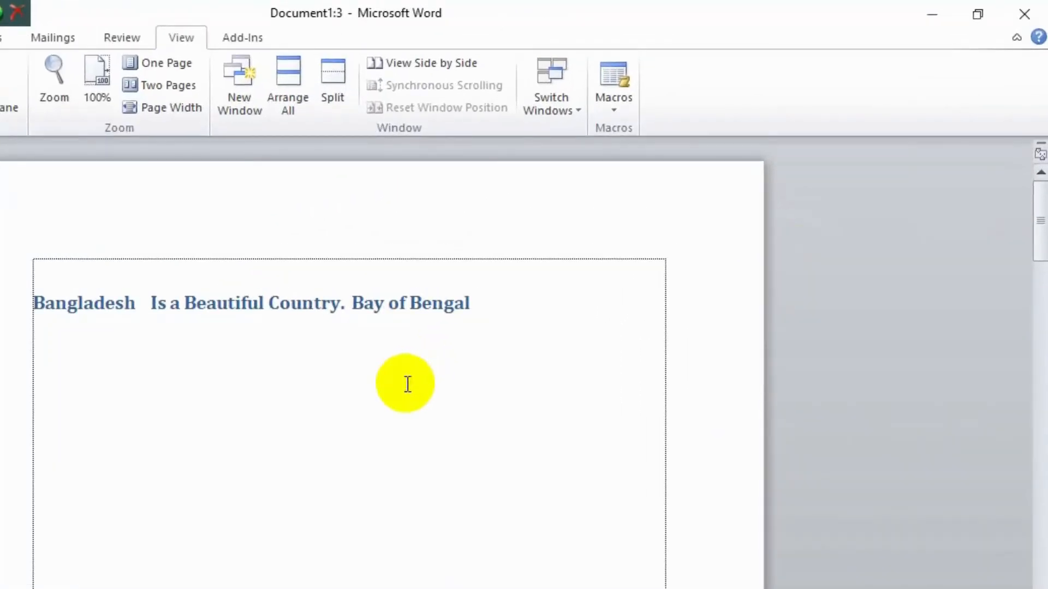
# Switch to the Document1:1 window, place the cursor at the end of its heading, and maximize the window
pyautogui.click(561, 110)
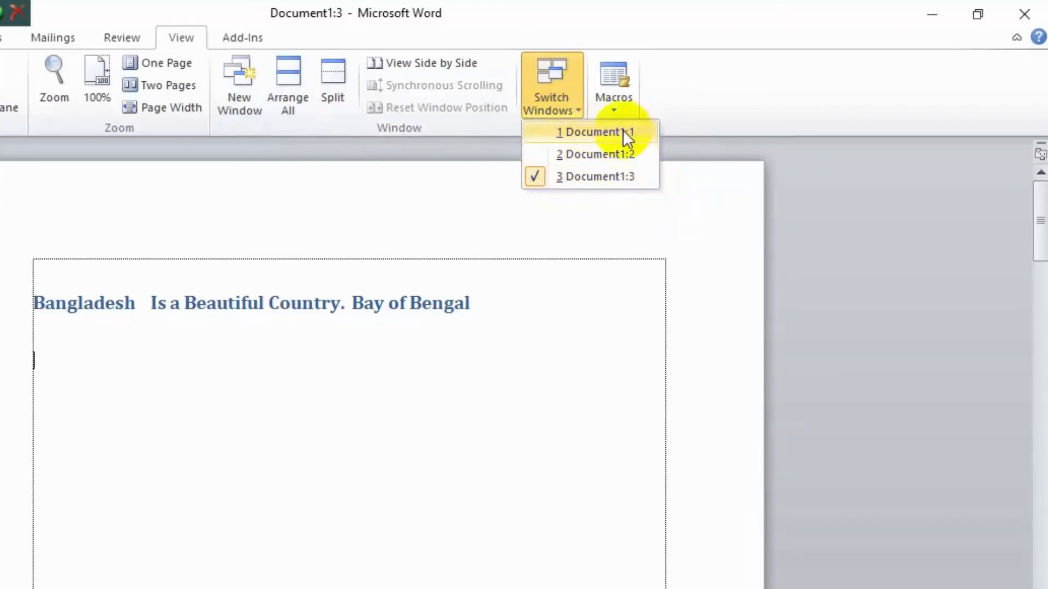
pyautogui.click(575, 133)
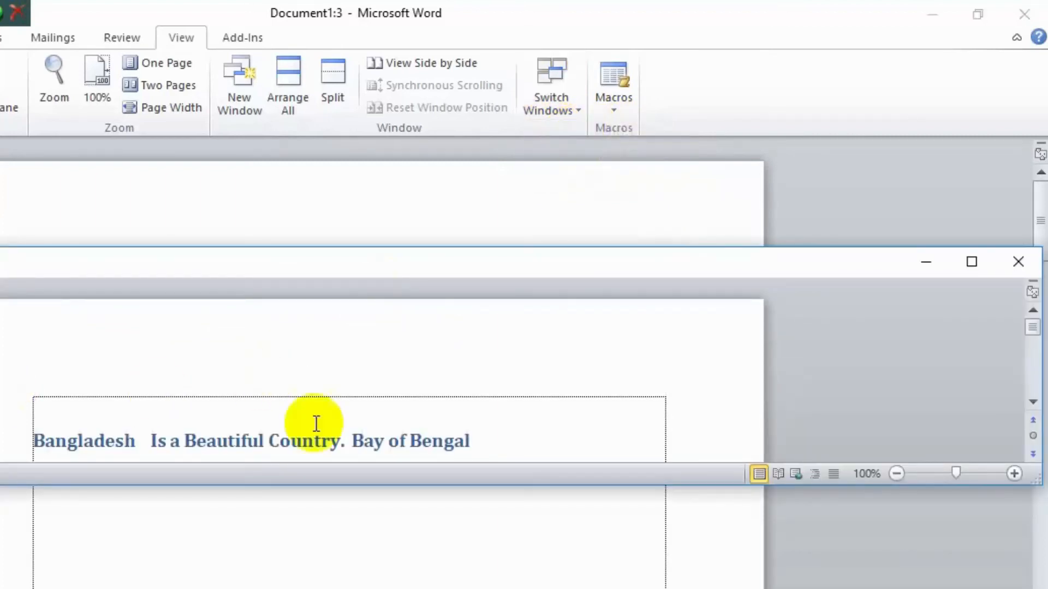
pyautogui.click(490, 440)
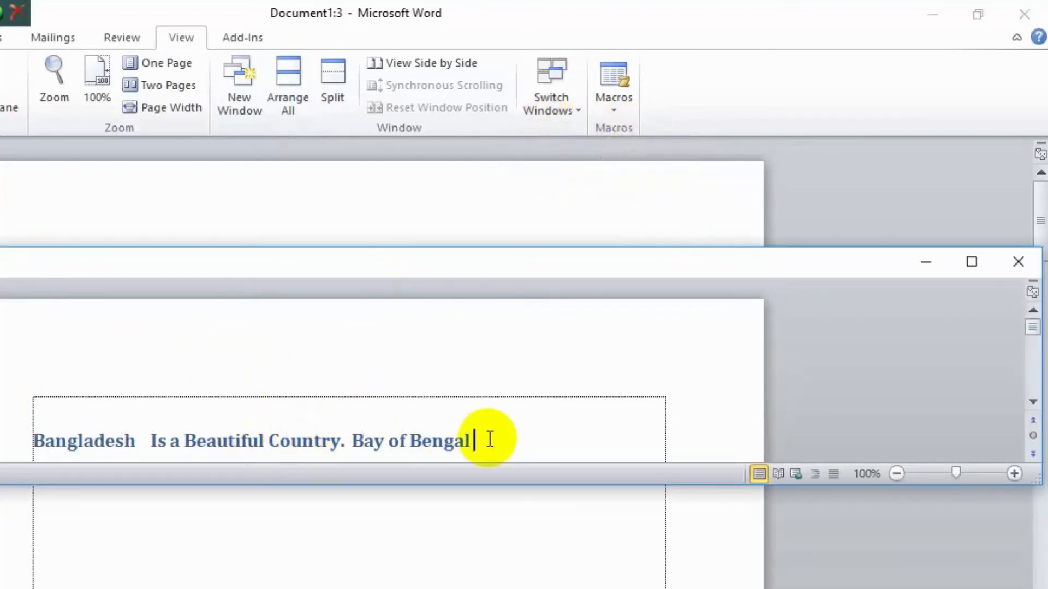
pyautogui.click(968, 263)
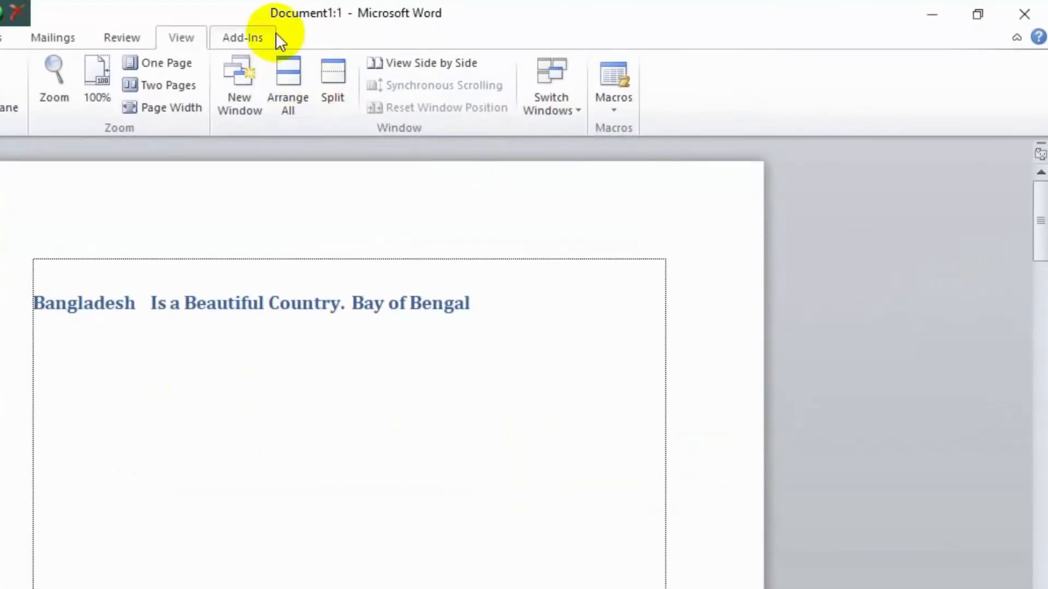
# Switch to the Document1:2 window and maximize it, and return to the Document1:1 window
pyautogui.click(552, 106)
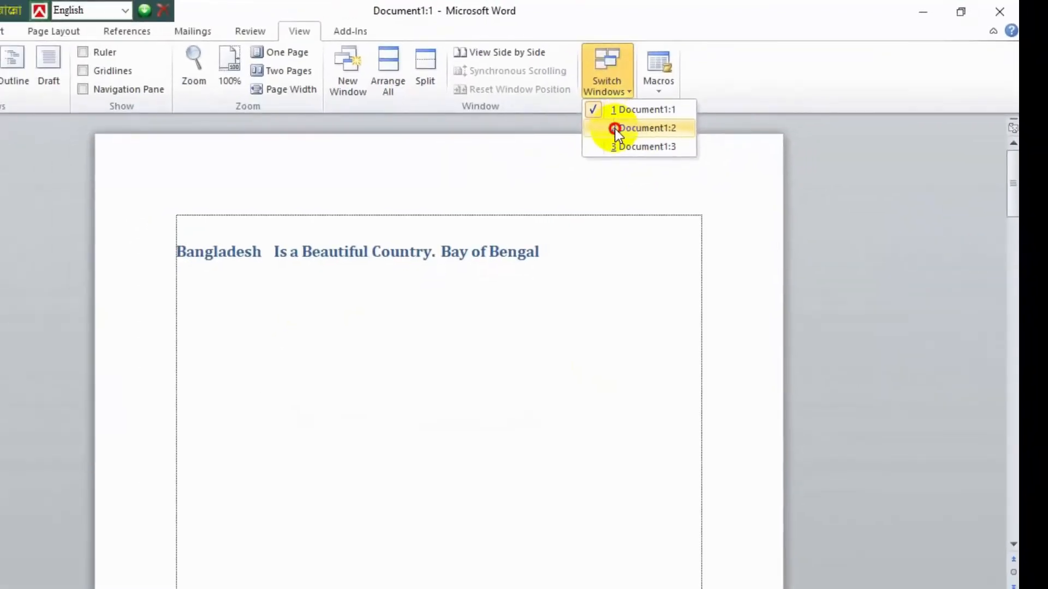
pyautogui.click(614, 129)
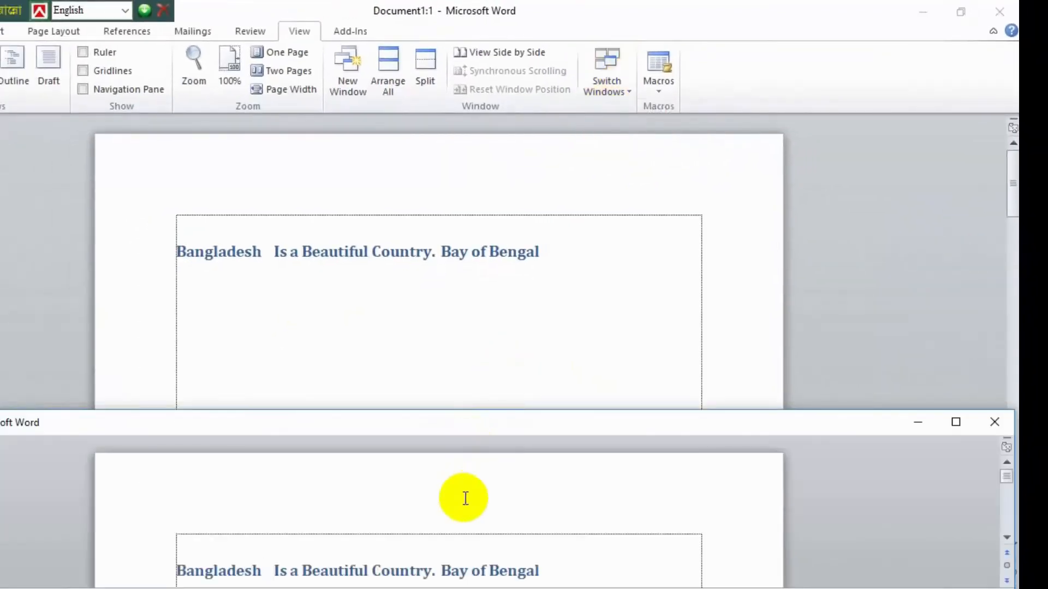
pyautogui.click(957, 423)
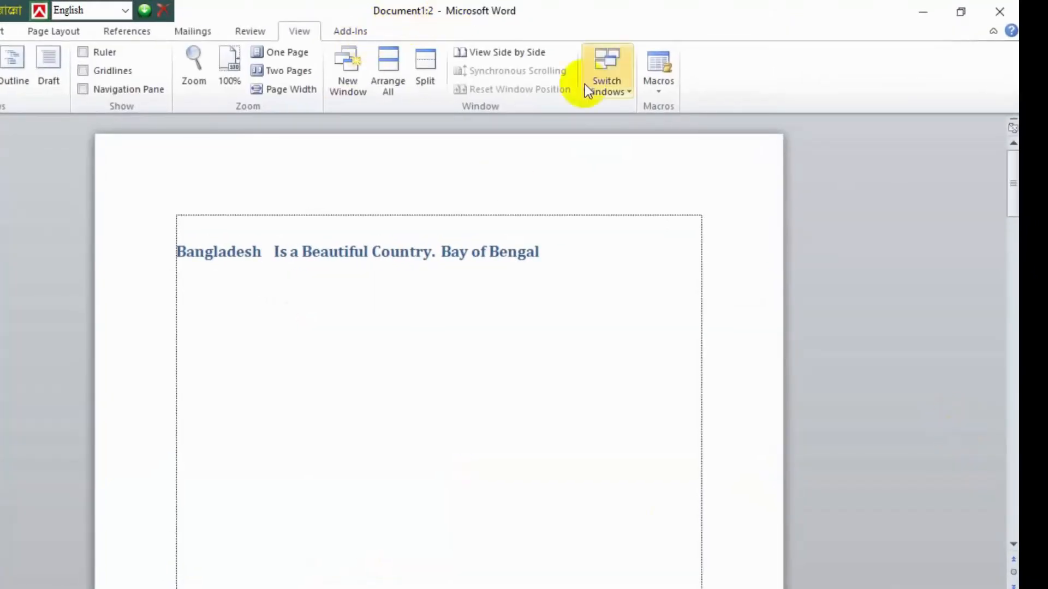
pyautogui.click(619, 91)
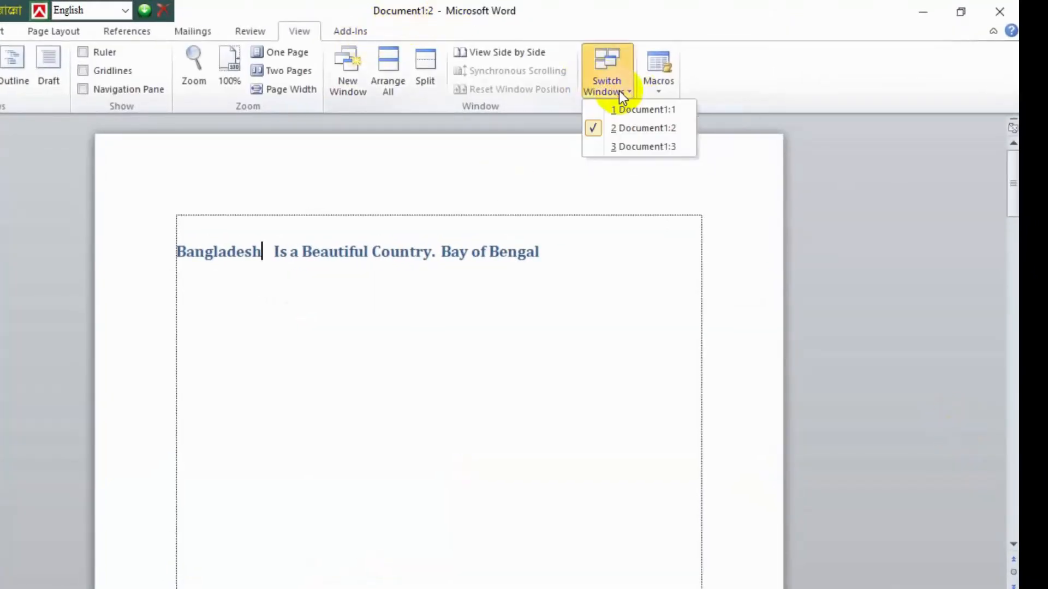
pyautogui.click(624, 107)
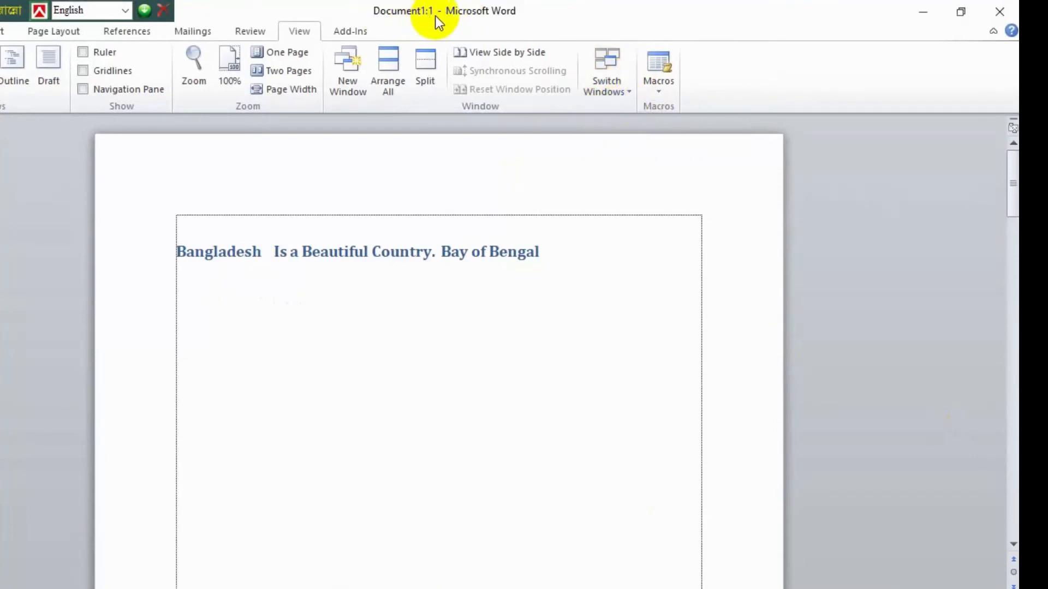
pyautogui.click(604, 94)
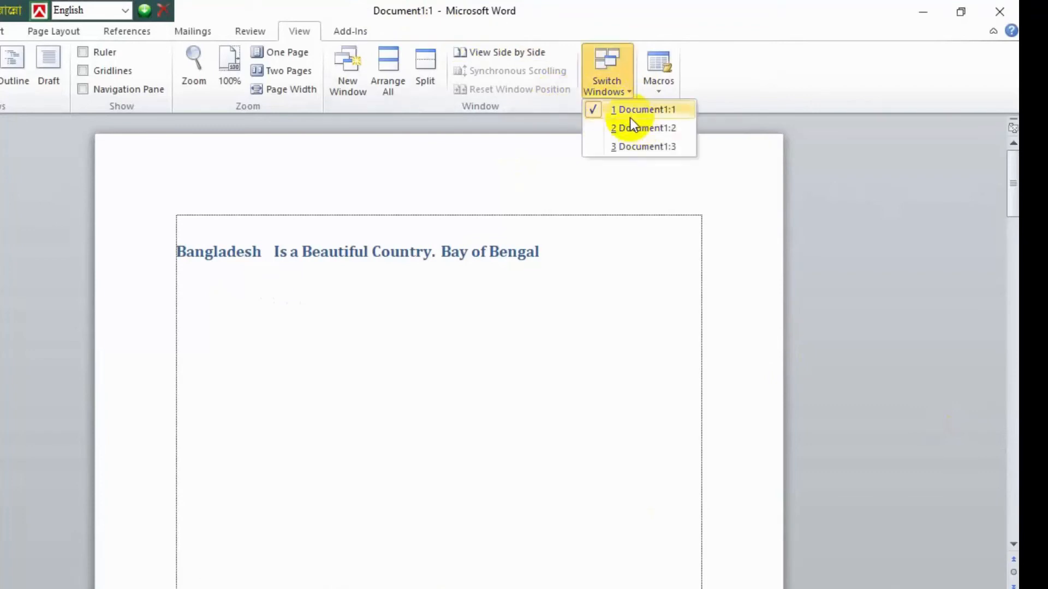
pyautogui.click(613, 93)
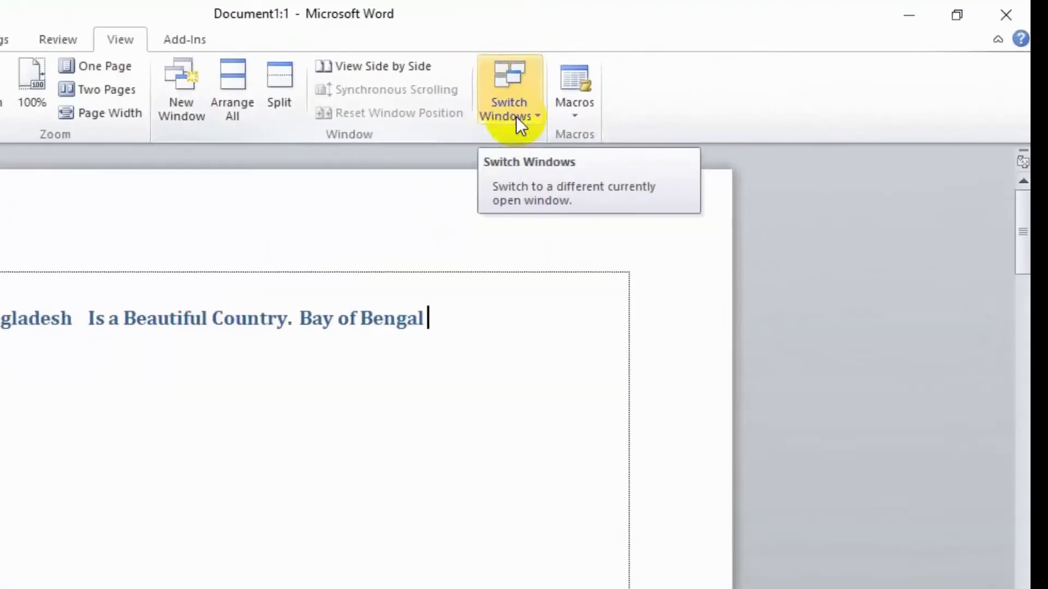
pyautogui.hotkey('ctrl', 'q')
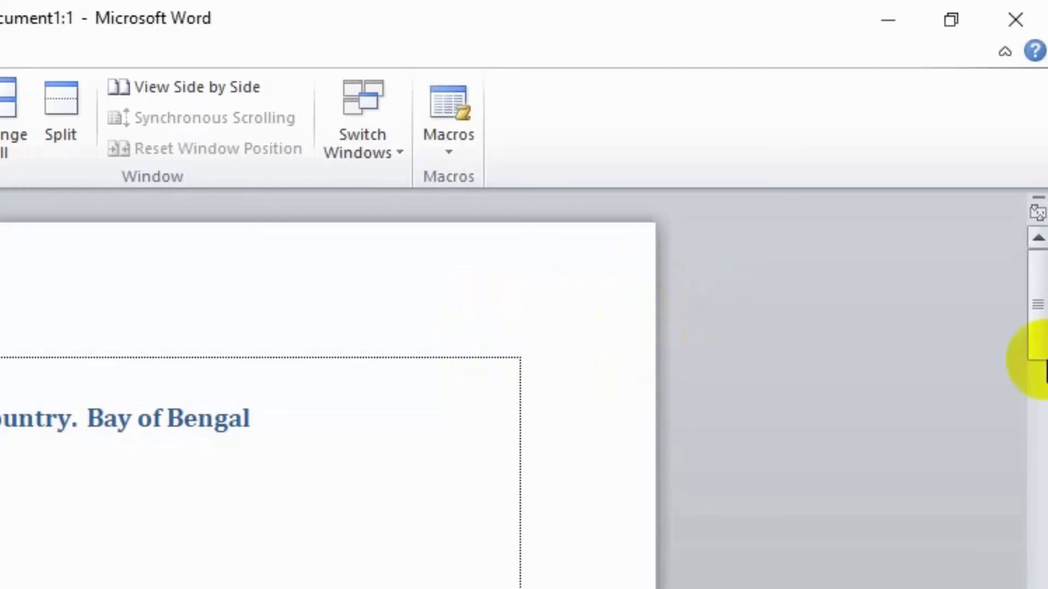
# Start recording a macro under the default name Macro1, stored in all documents, with Ctrl+Q assigned as its shortcut key
pyautogui.click(446, 158)
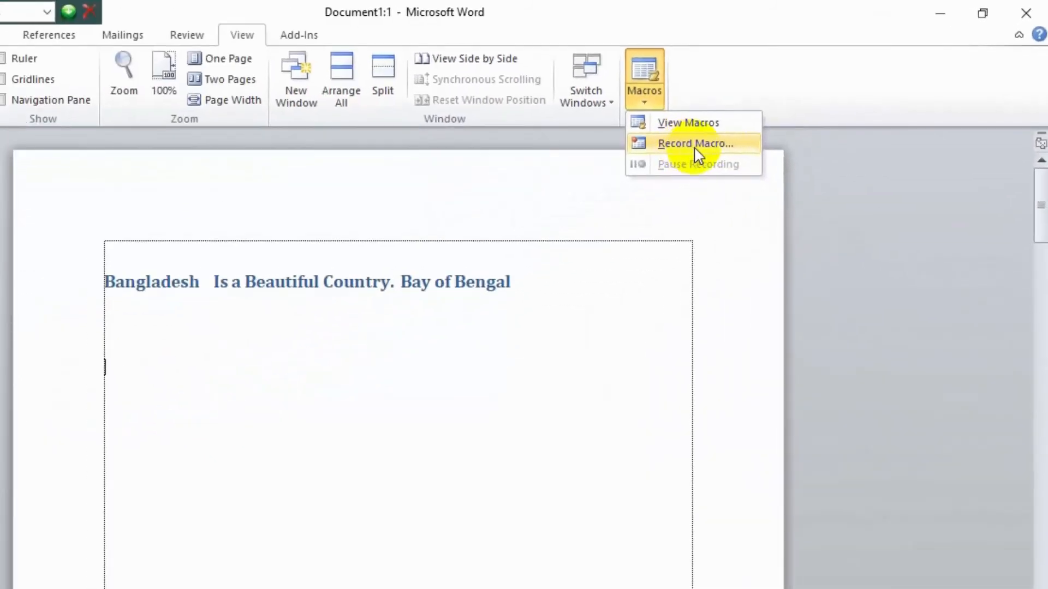
pyautogui.click(696, 144)
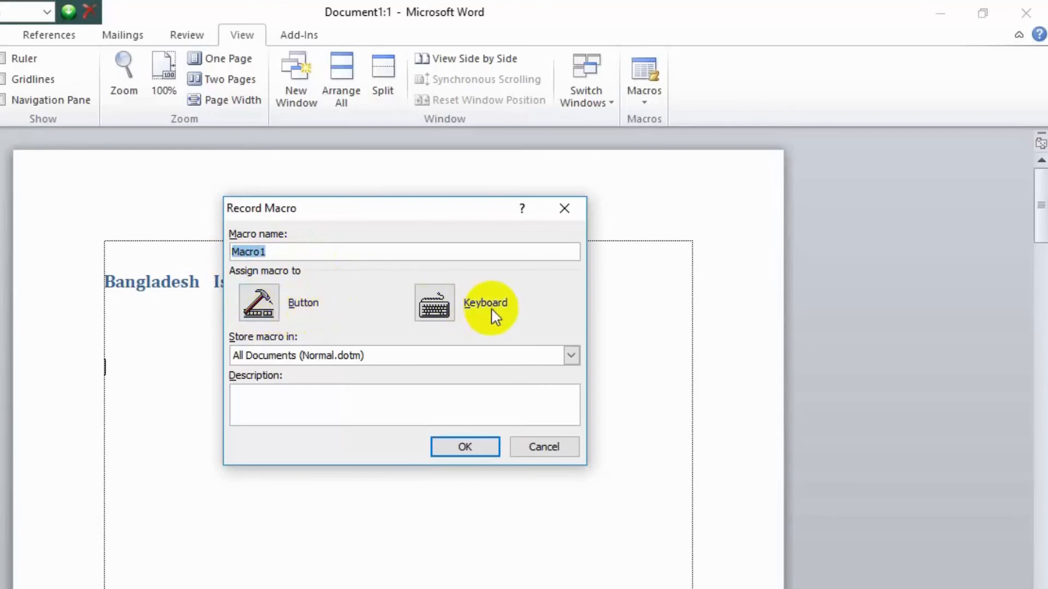
pyautogui.click(443, 301)
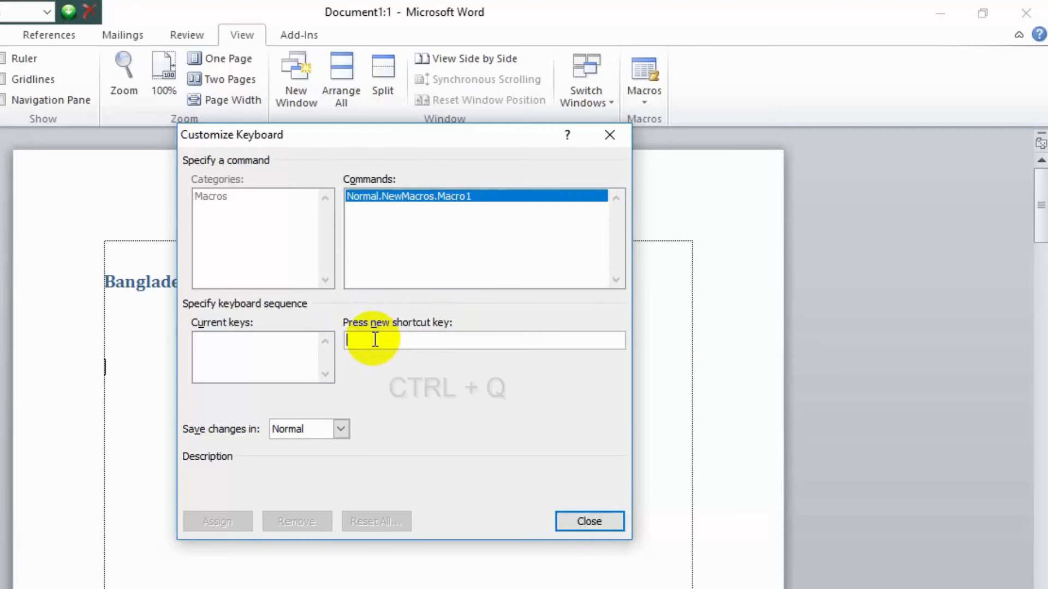
pyautogui.hotkey('ctrl', 'q')
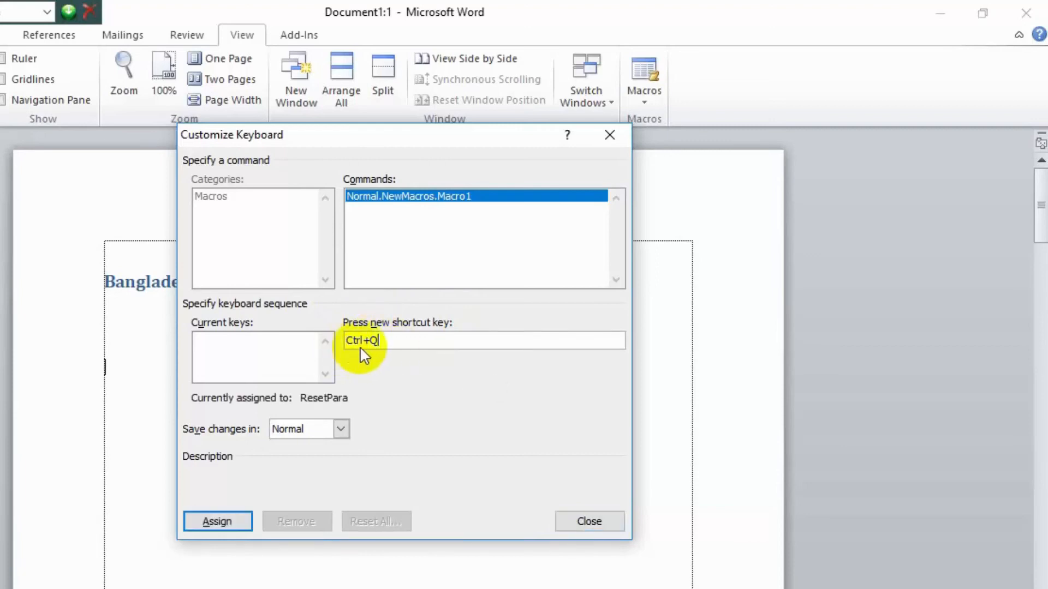
pyautogui.click(218, 524)
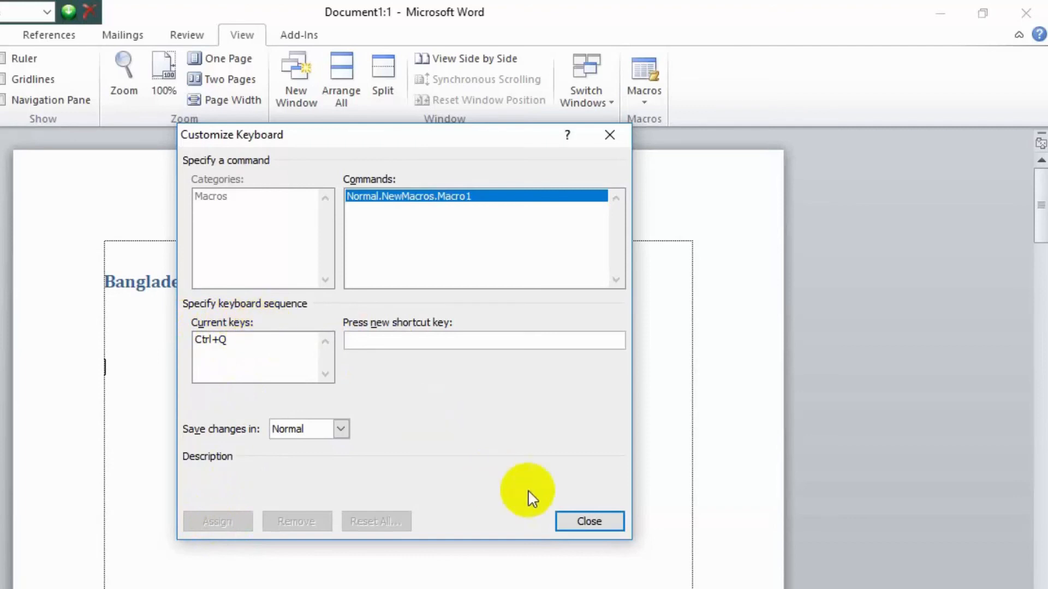
pyautogui.click(587, 522)
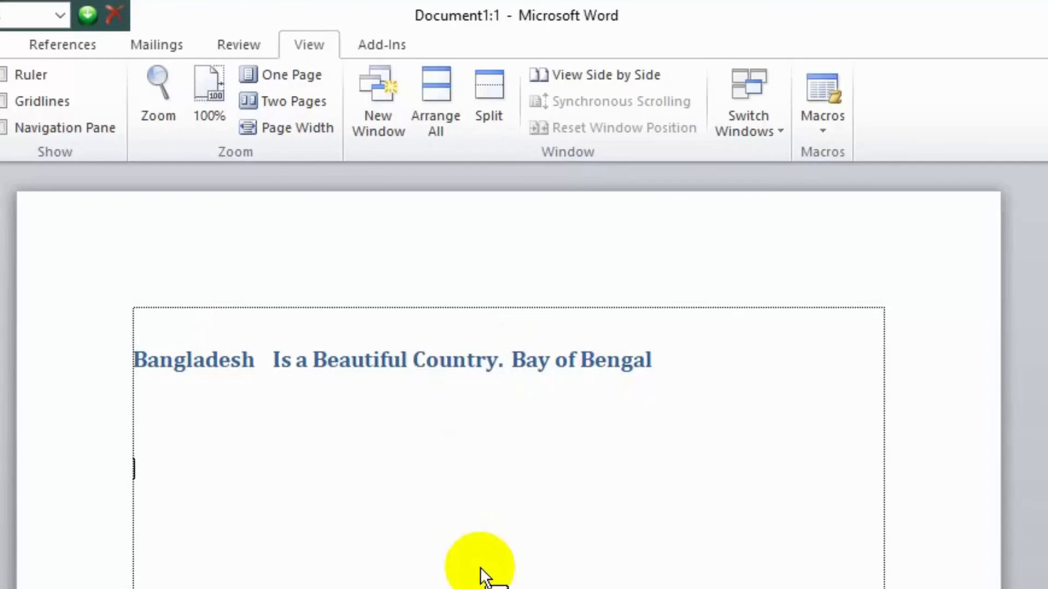
# Record entering the text "Nazmul's Academy" on the blank line below the heading, and stop the macro recording
pyautogui.write("Nazmul's")
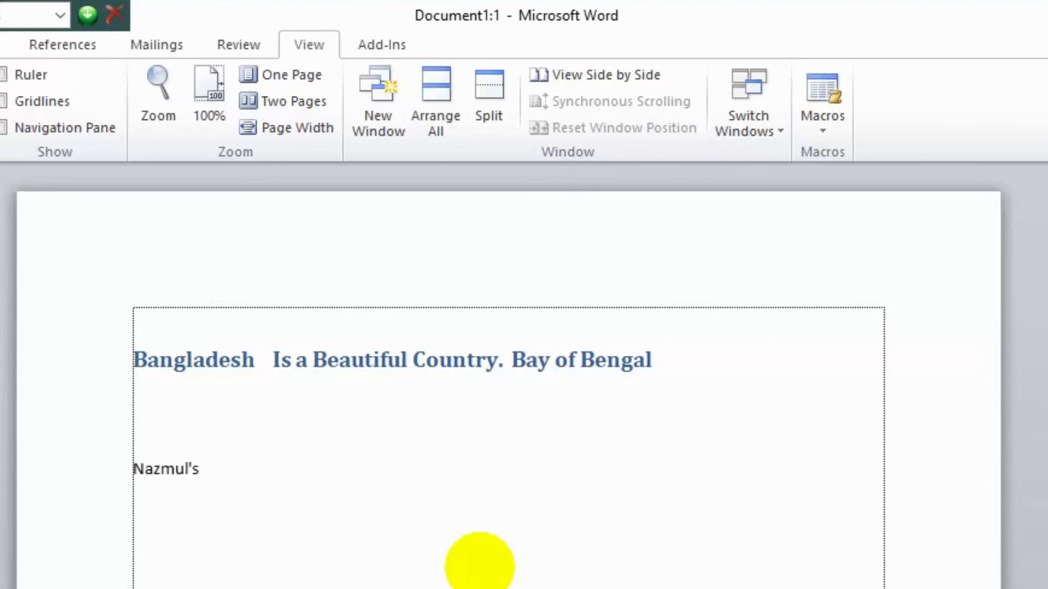
pyautogui.write(' Academy')
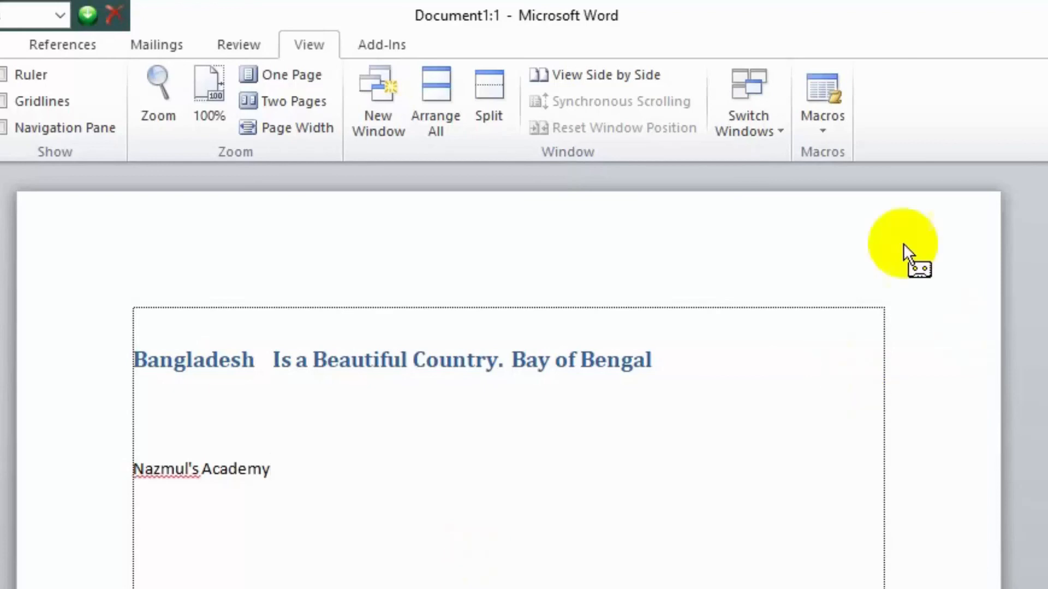
pyautogui.click(830, 132)
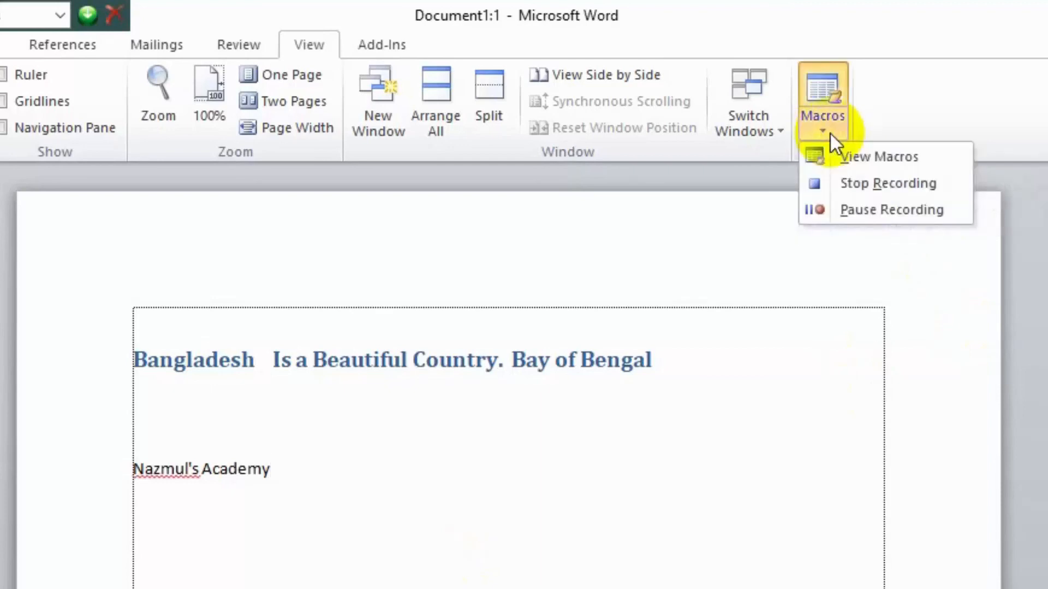
pyautogui.click(889, 184)
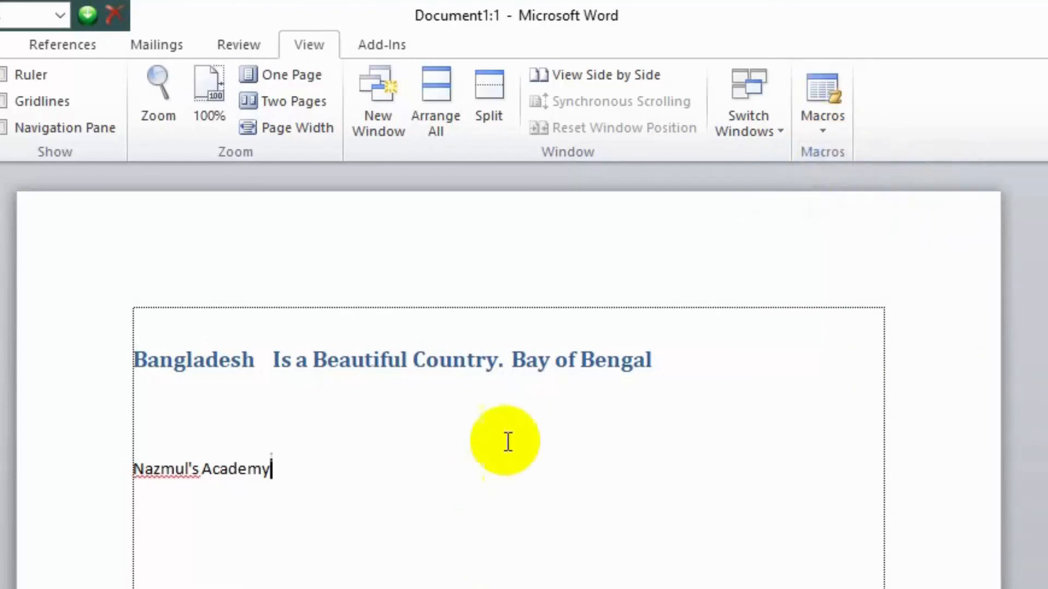
# View the list of available macros and close it without running any
pyautogui.click(819, 133)
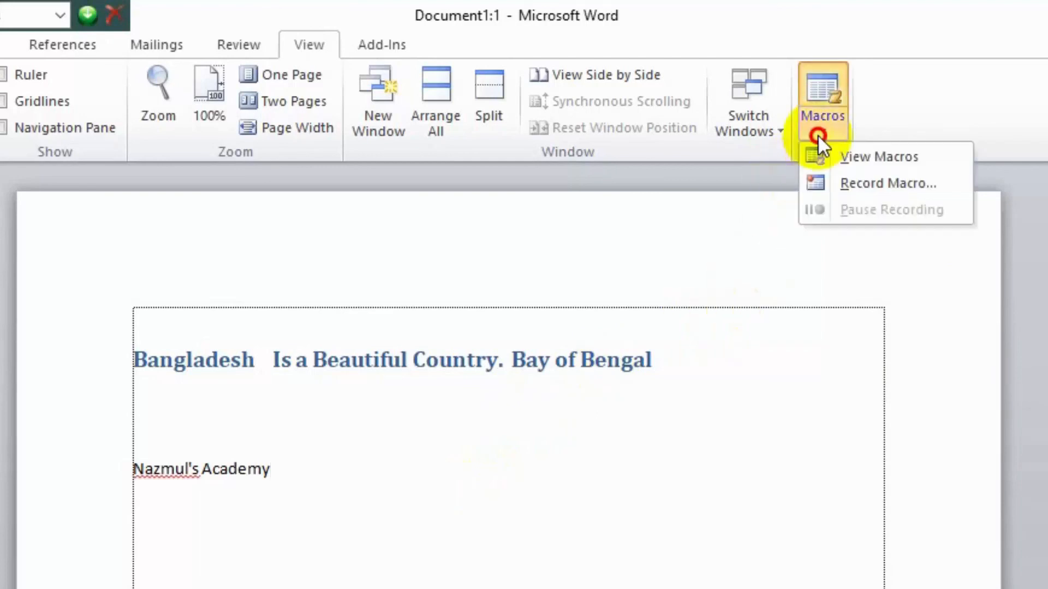
pyautogui.click(876, 158)
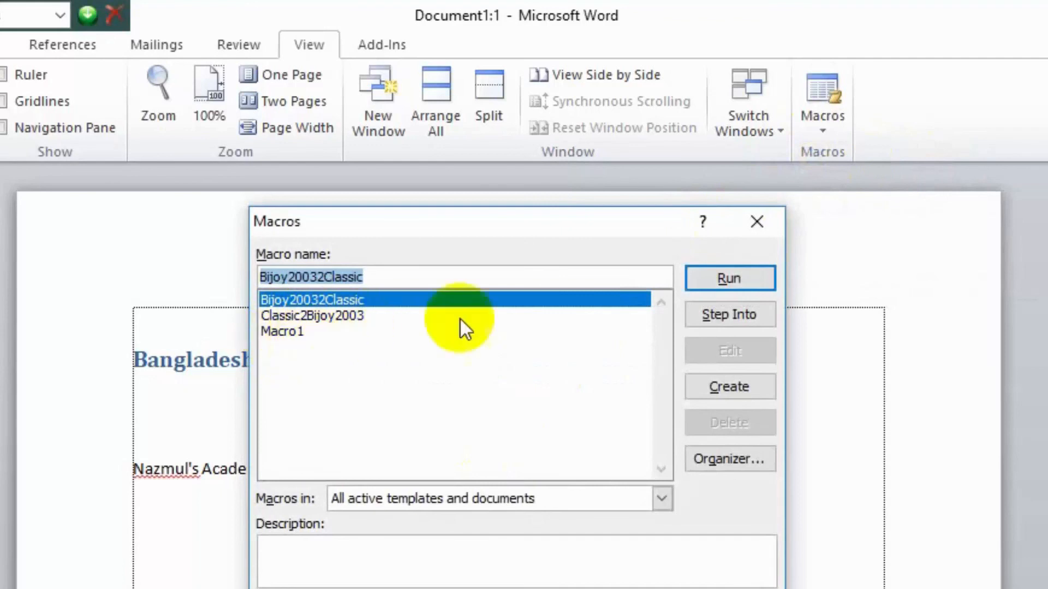
pyautogui.click(747, 226)
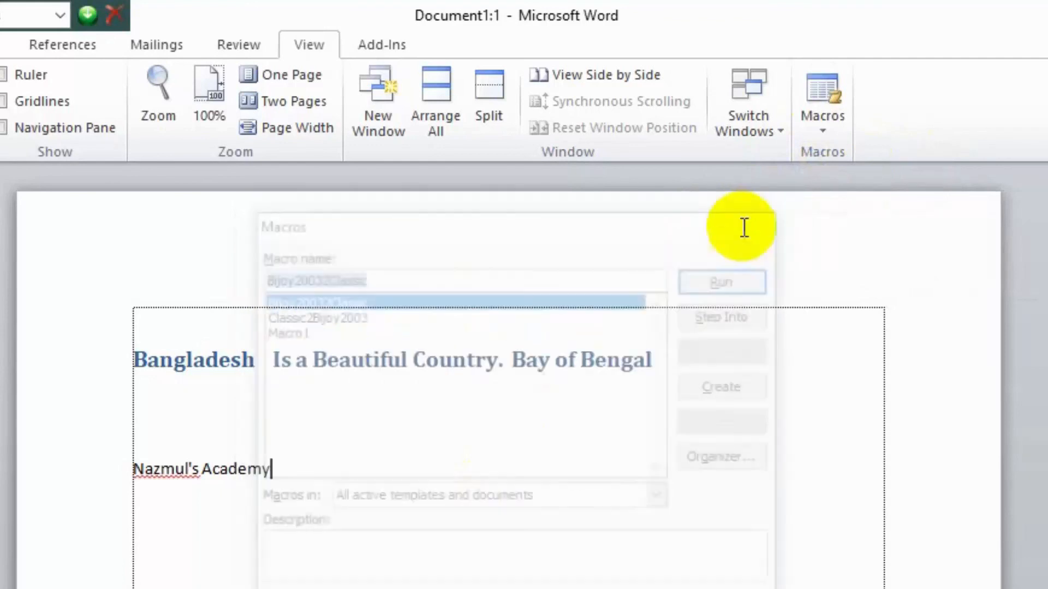
# Run the recorded macro with its assigned shortcut on each of two new lines to insert "Nazmul's Academy" twice more
pyautogui.press('Return')
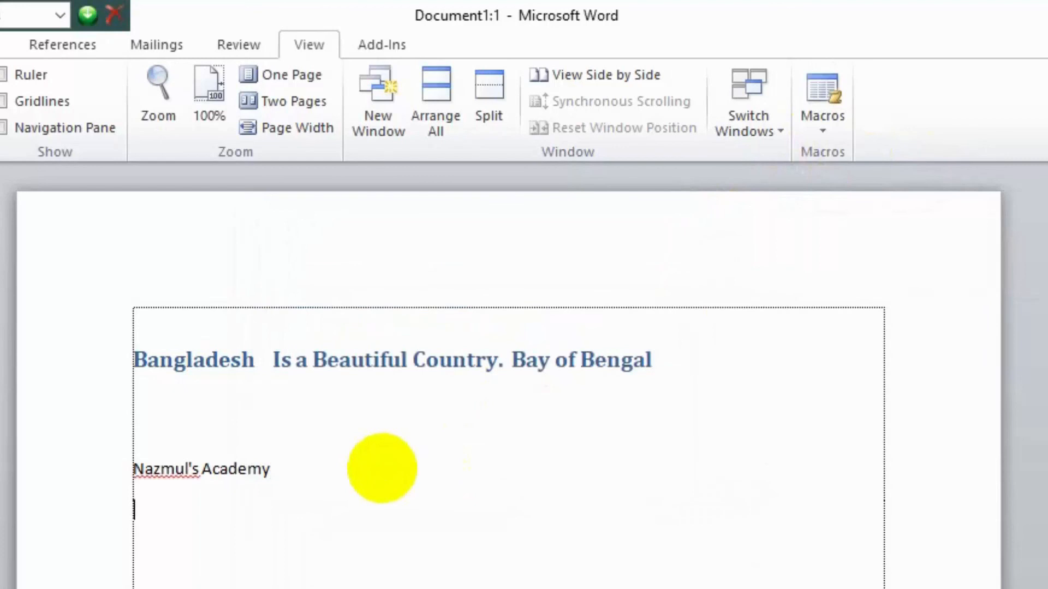
pyautogui.hotkey('ctrl', 'q')
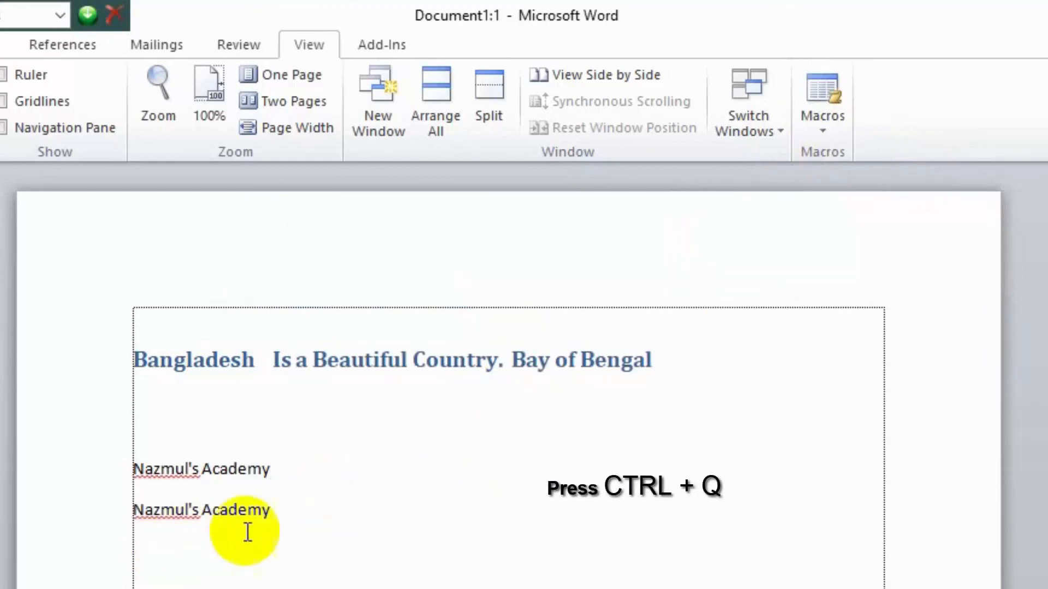
pyautogui.press('Return')
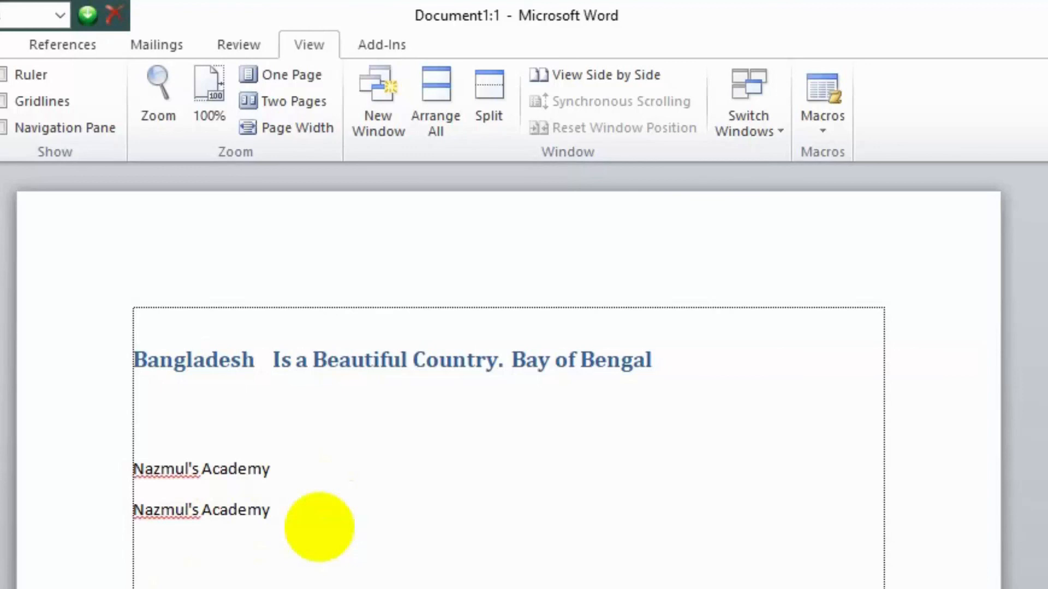
pyautogui.write("Nazmul's Academy")
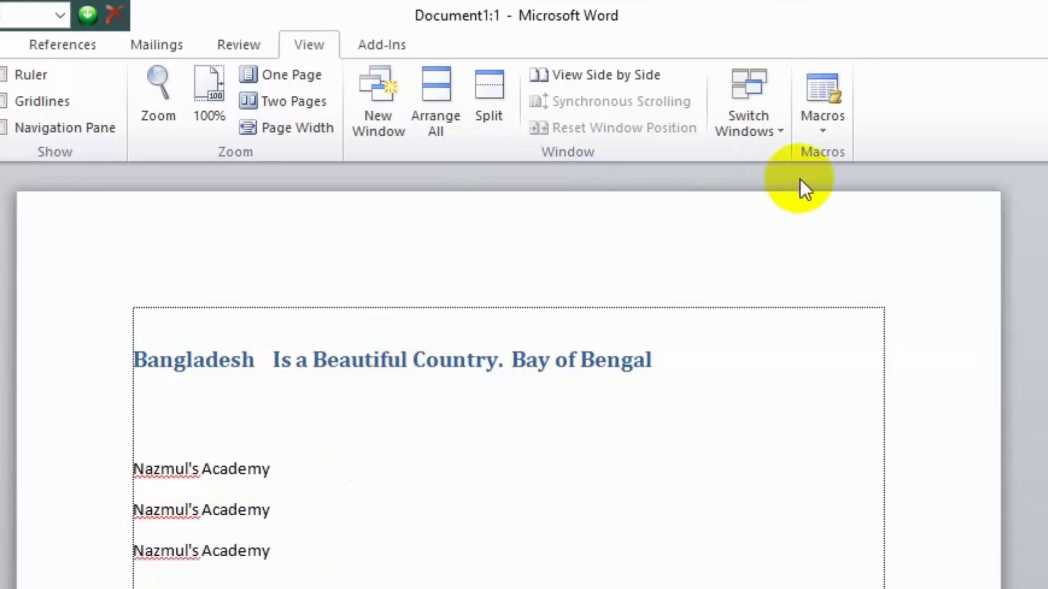
# Delete Macro1 from the macro list, close the list, and add a new blank line below the last "Nazmul's Academy" line
pyautogui.click(823, 129)
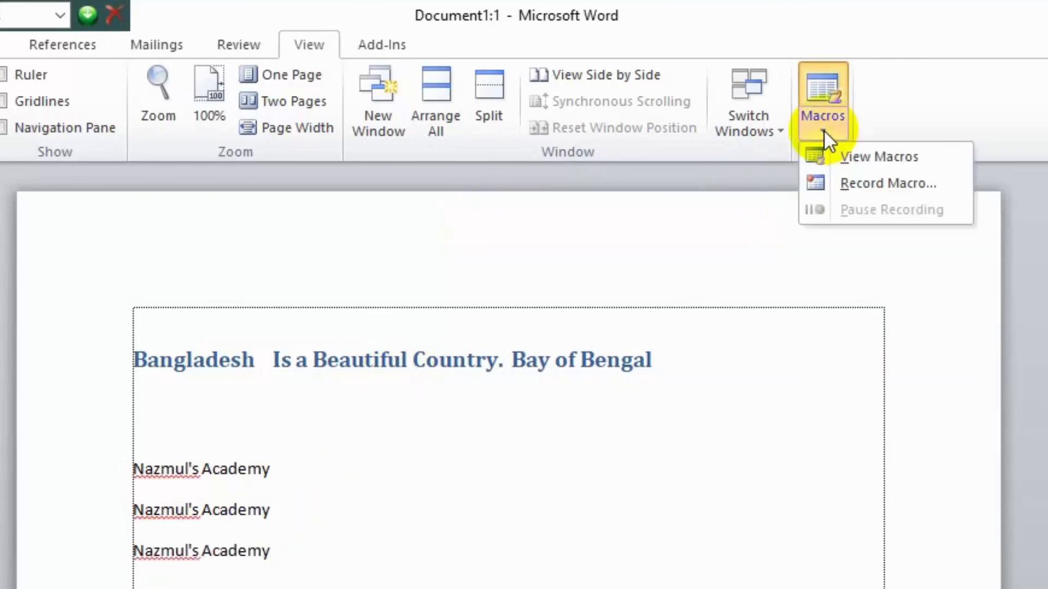
pyautogui.click(857, 156)
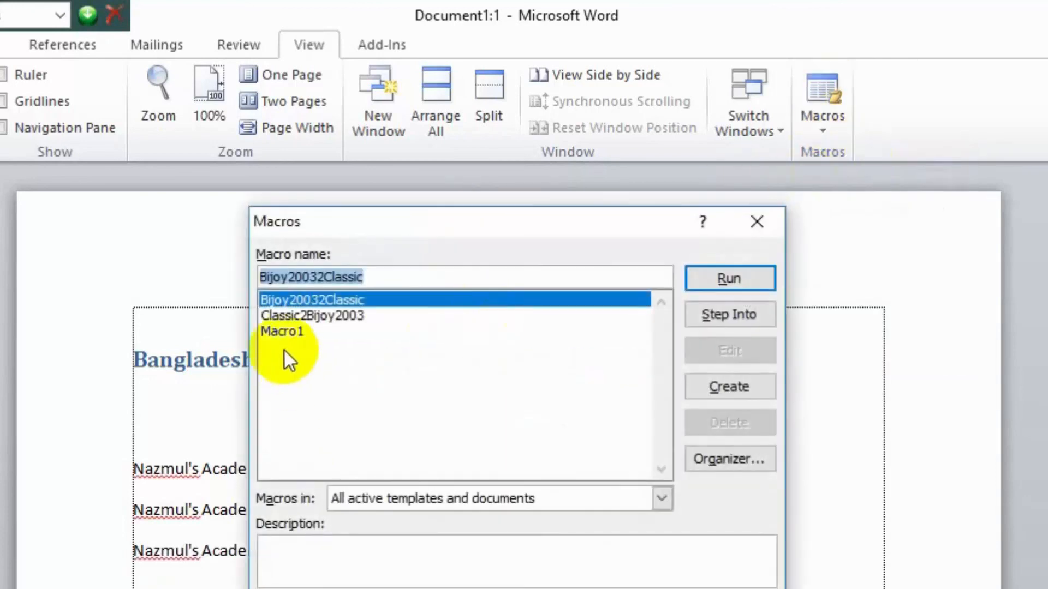
pyautogui.click(281, 334)
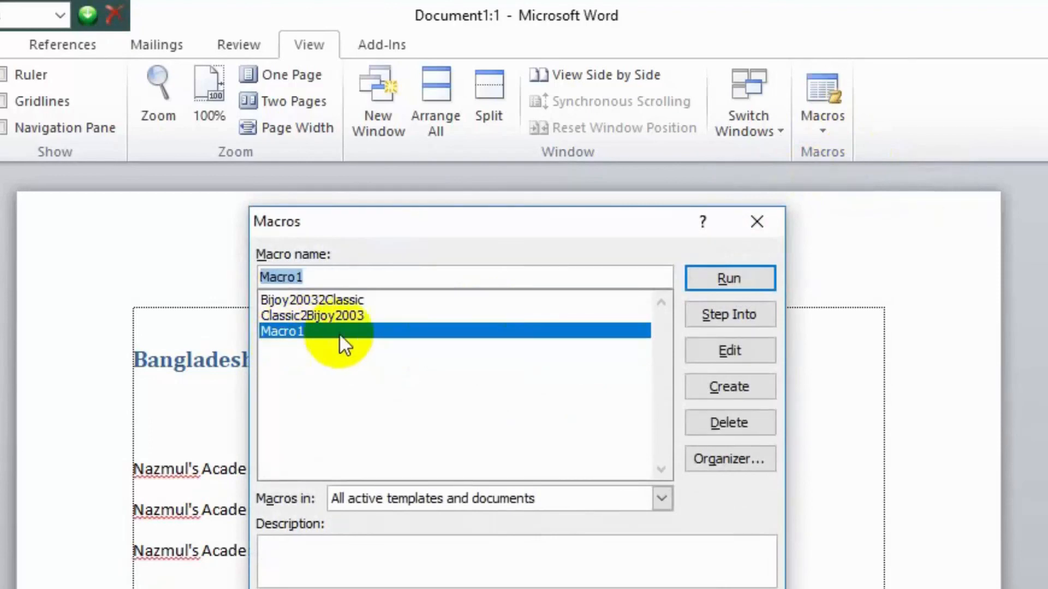
pyautogui.click(709, 424)
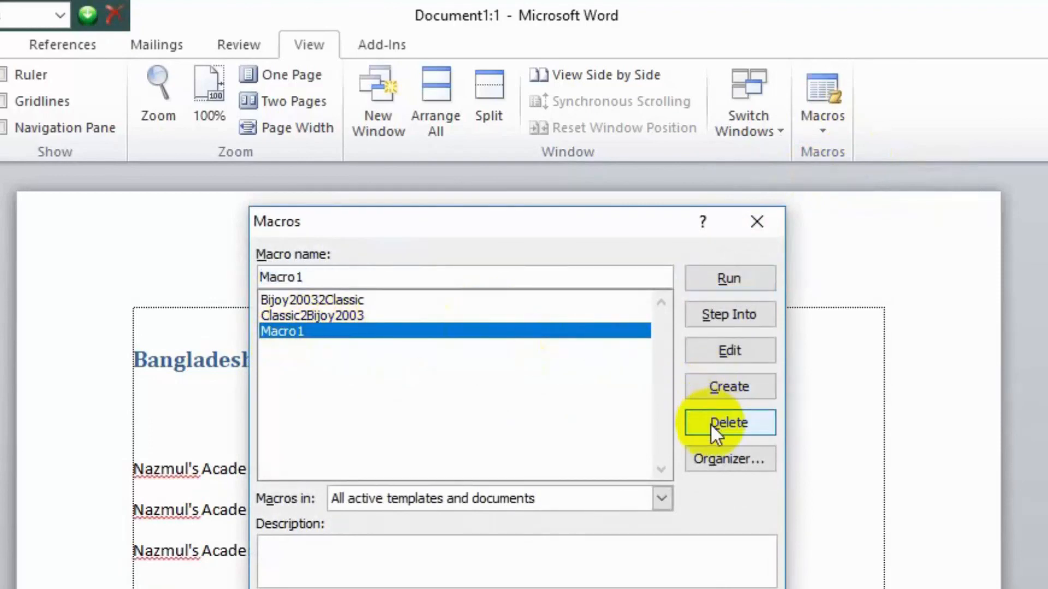
pyautogui.click(418, 506)
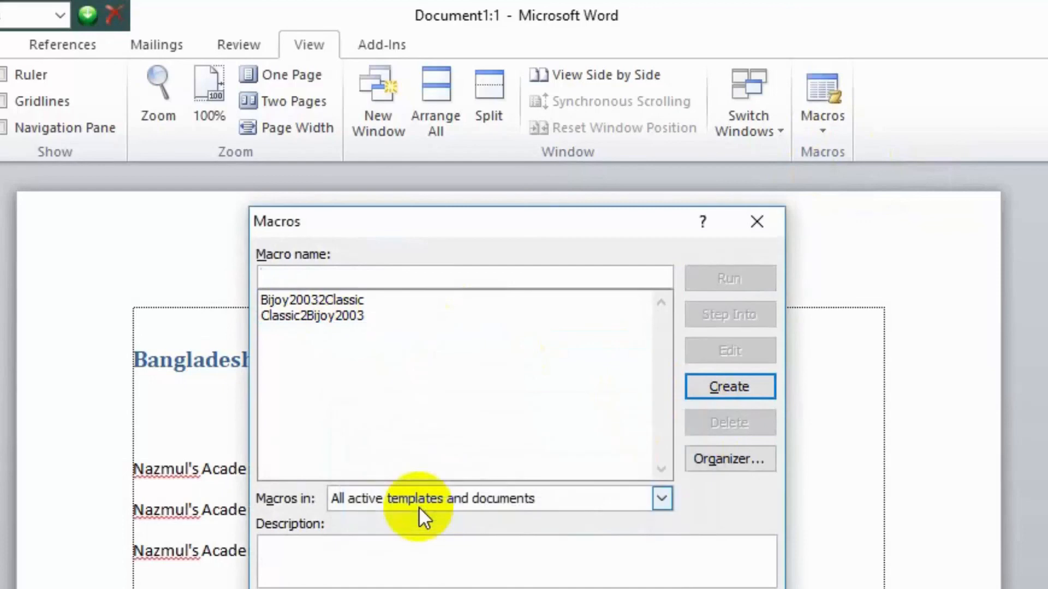
pyautogui.click(738, 584)
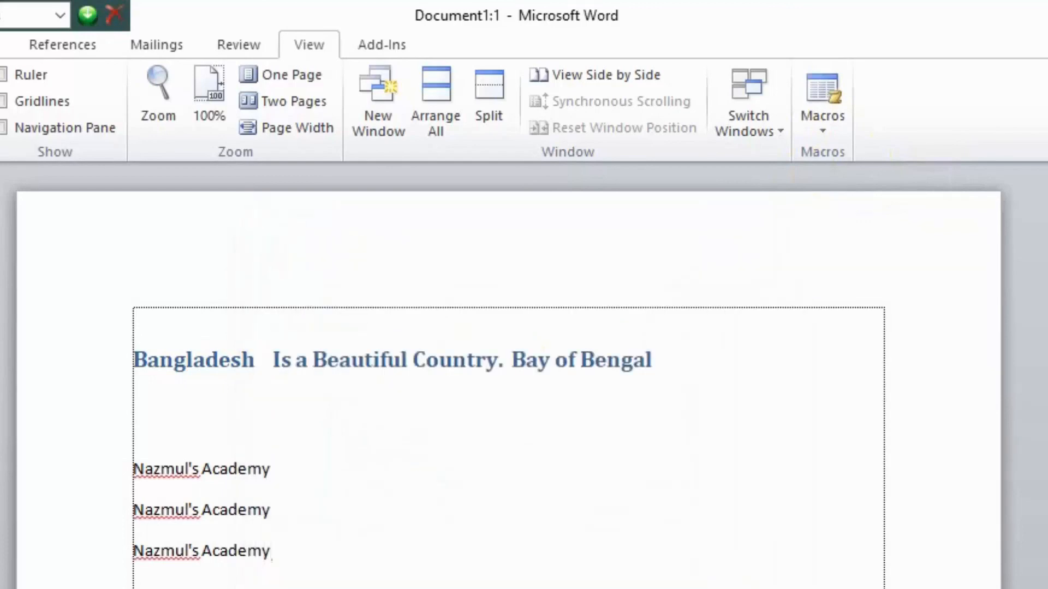
pyautogui.press('Return')
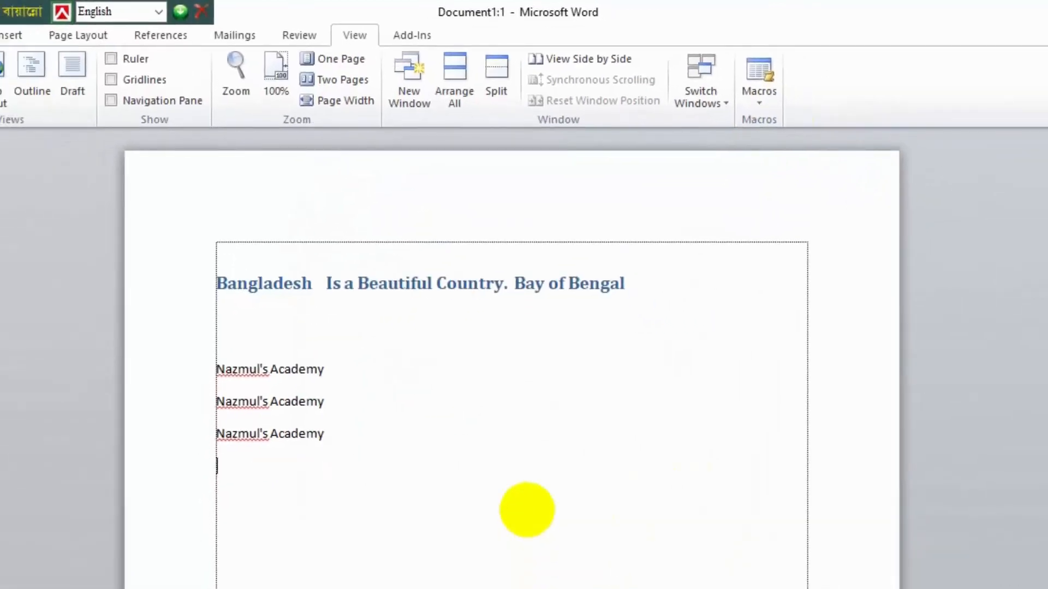